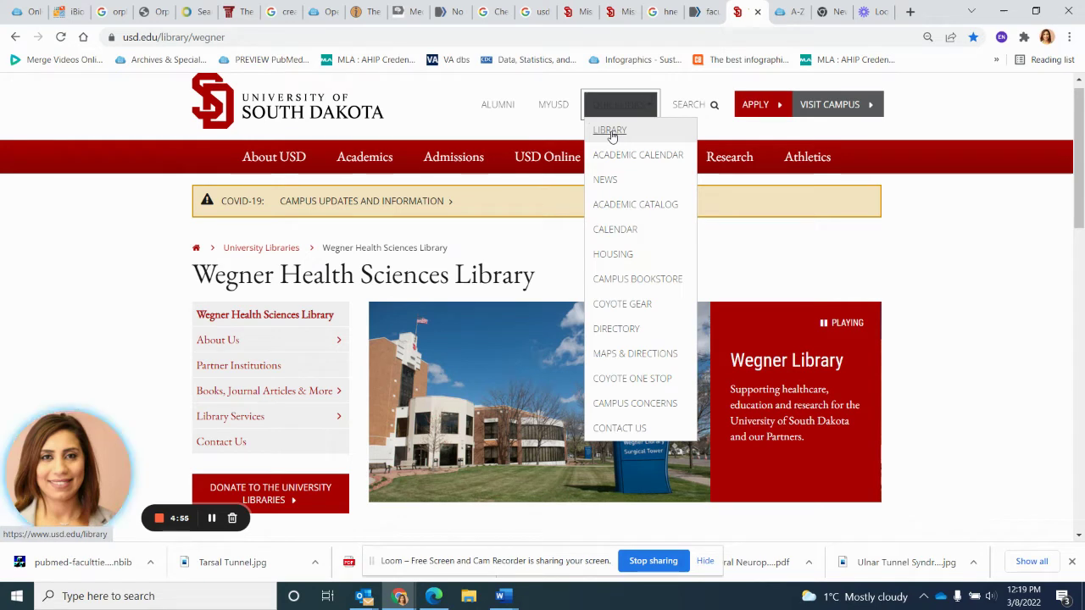
Open the University Libraries page and show its research databases search options
{"action": "left_click", "coordinate": [610, 131]}
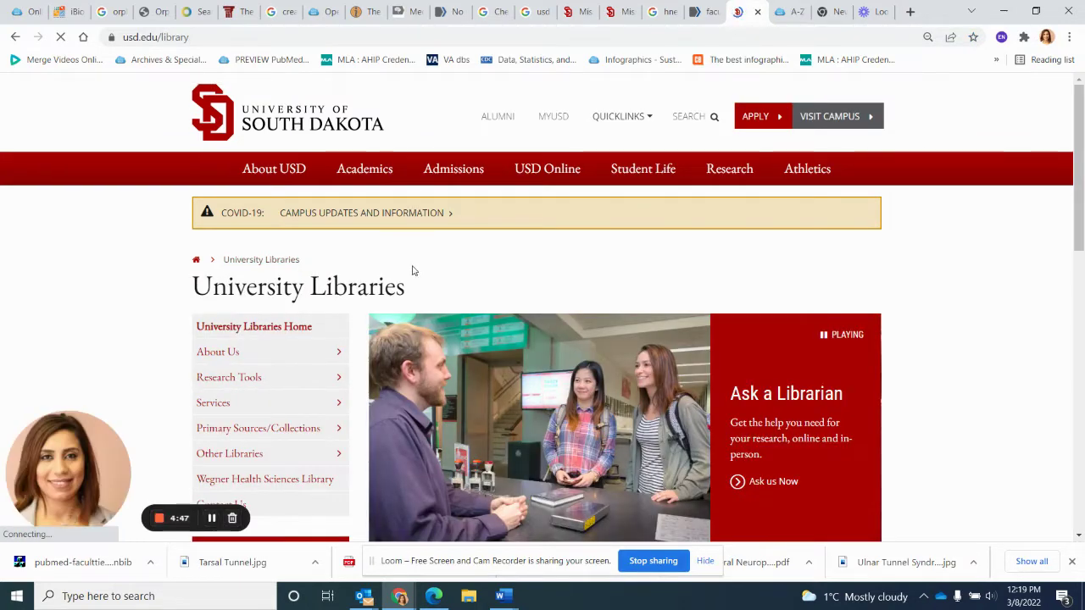
{"action": "scroll", "coordinate": [412, 272], "scroll_direction": "down", "scroll_amount": 1}
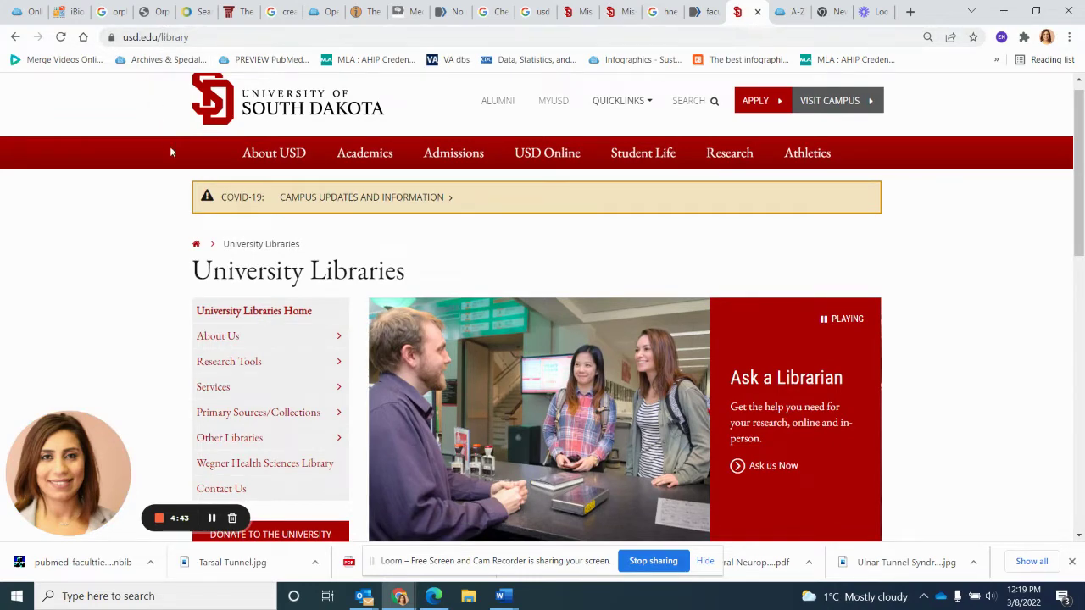
{"action": "scroll", "coordinate": [291, 280], "scroll_direction": "down", "scroll_amount": 1}
{"action": "scroll", "coordinate": [291, 279], "scroll_direction": "down", "scroll_amount": 2}
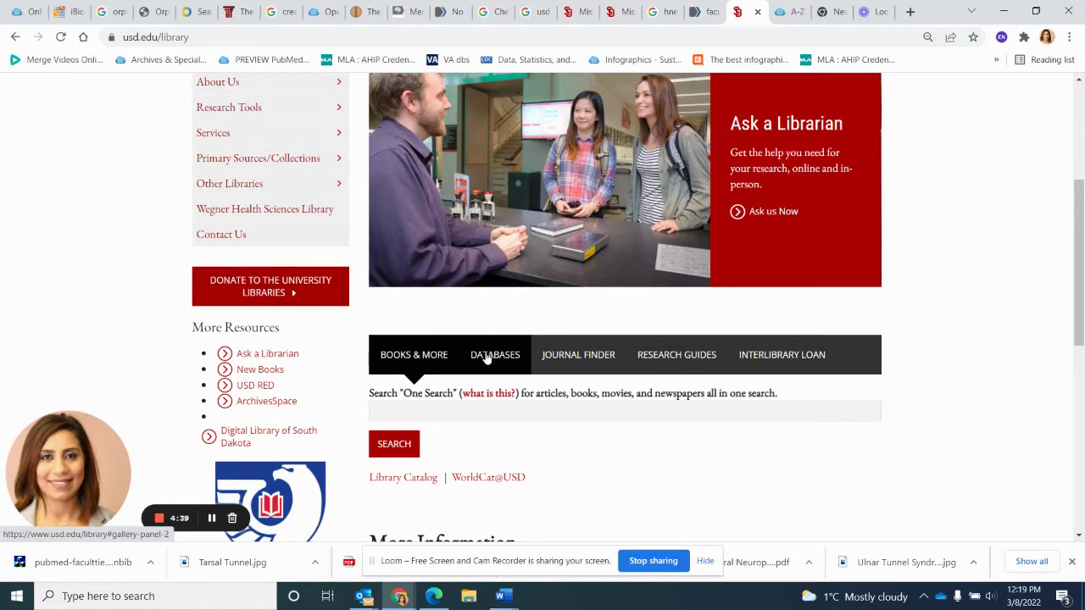
{"action": "left_click", "coordinate": [489, 360]}
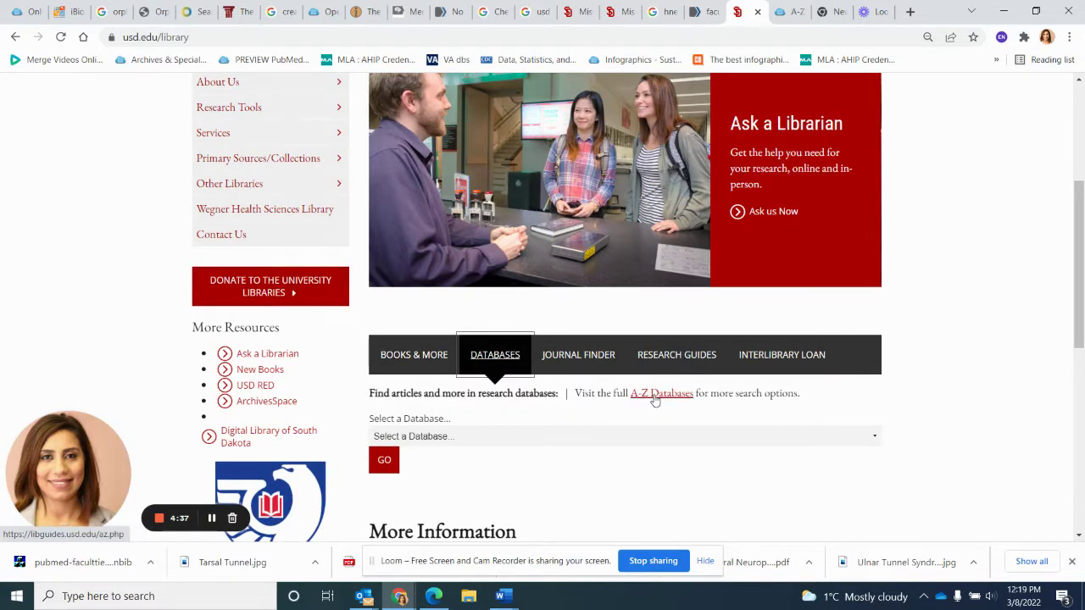
Choose Web of Science as the database to look up on the library page
{"action": "left_click", "coordinate": [559, 437]}
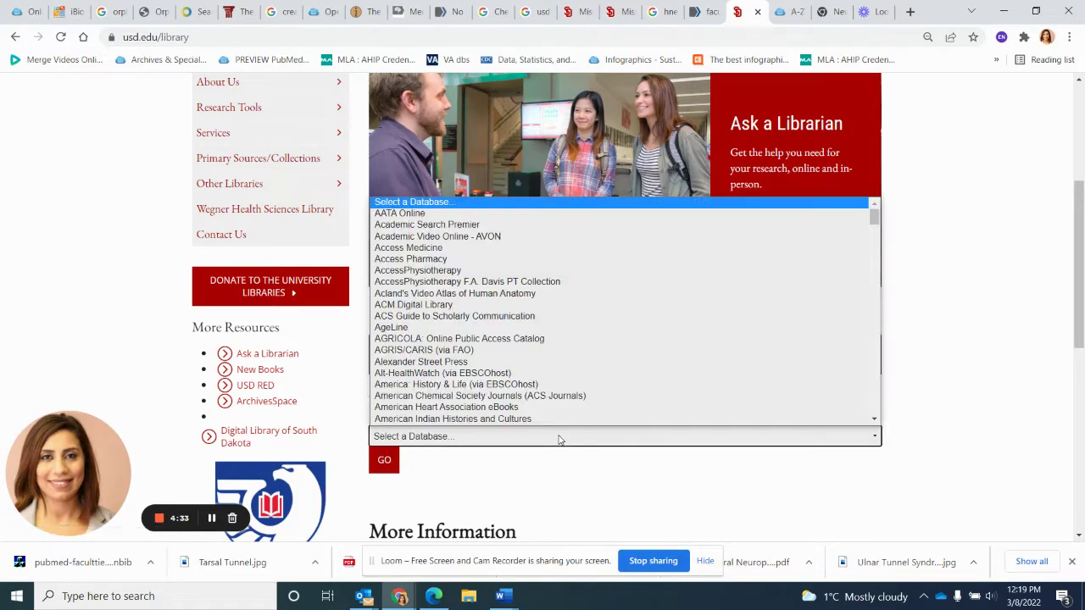
{"action": "key", "text": "w"}
{"action": "key", "text": "Down"}
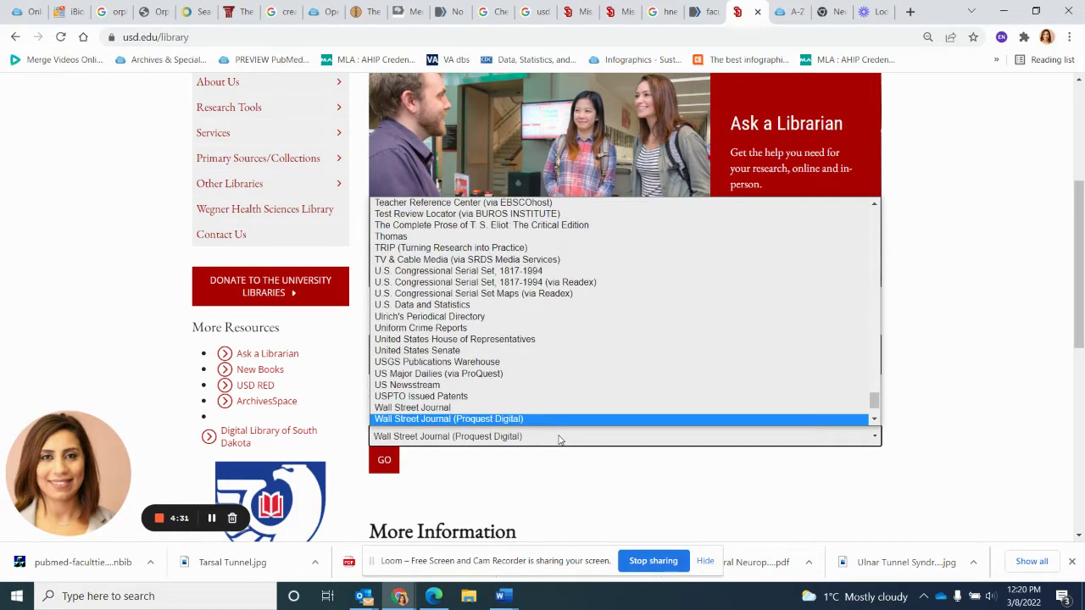
{"action": "key", "text": "Down"}
{"action": "key", "text": "Down"}
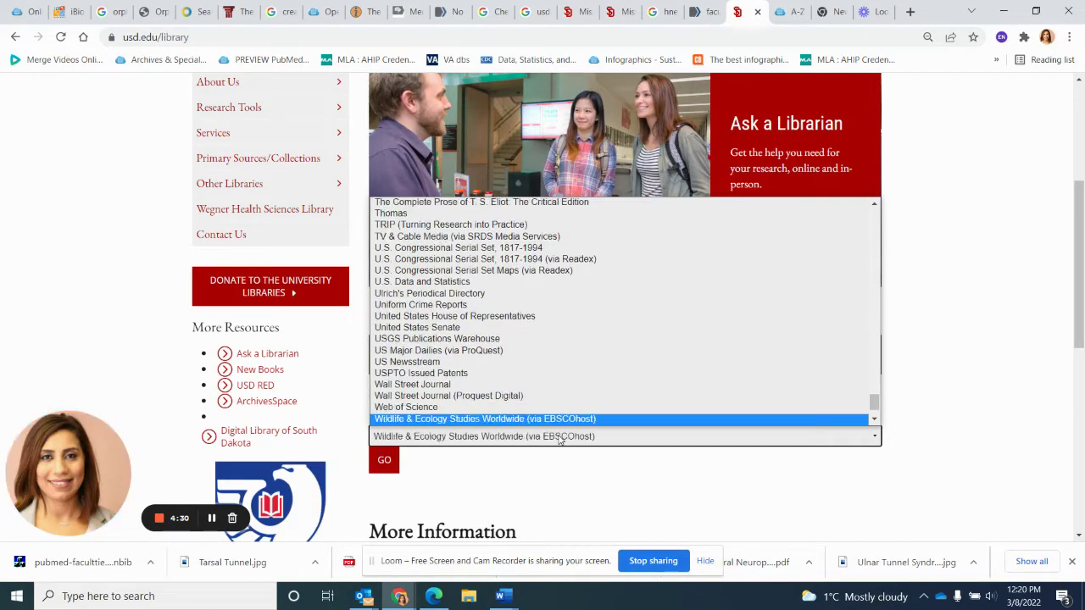
{"action": "left_click", "coordinate": [514, 408]}
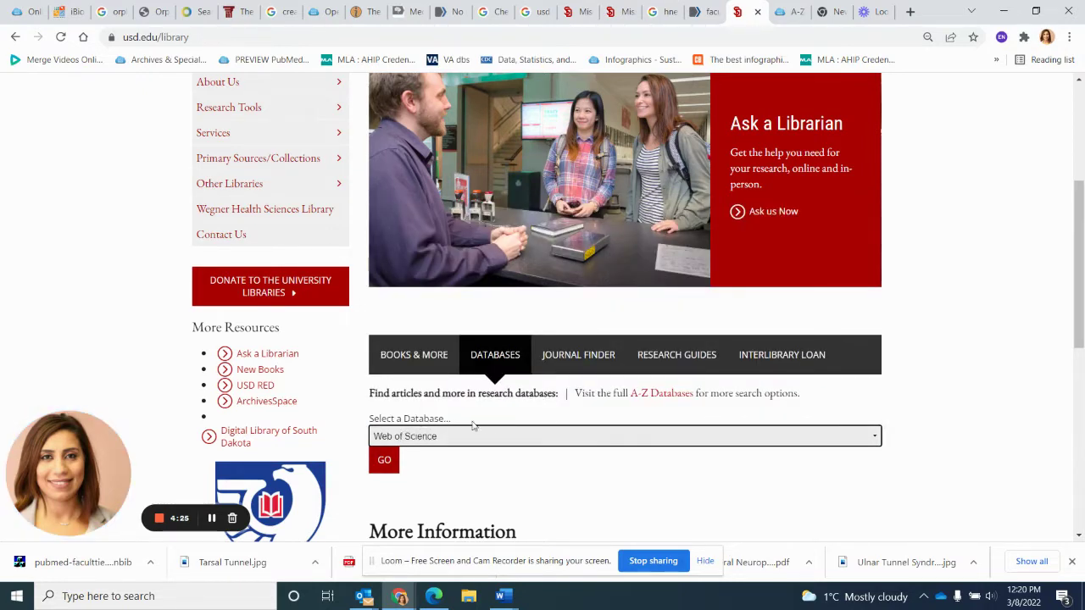
Open the library's full A-Z Databases list and find "web of scie" on the page
{"action": "left_click", "coordinate": [639, 397]}
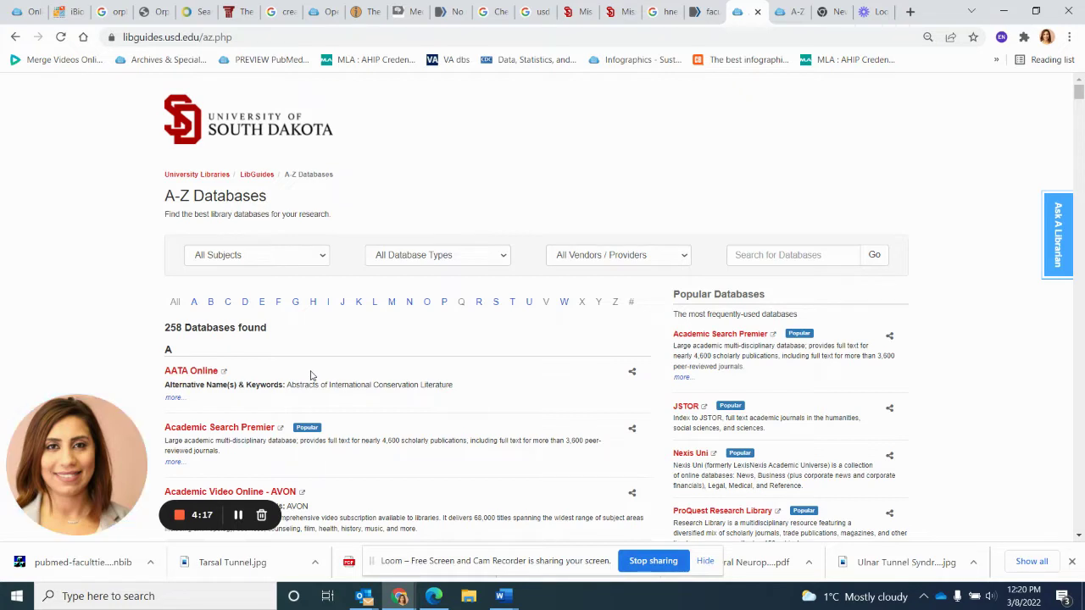
{"action": "key", "text": "ctrl+f"}
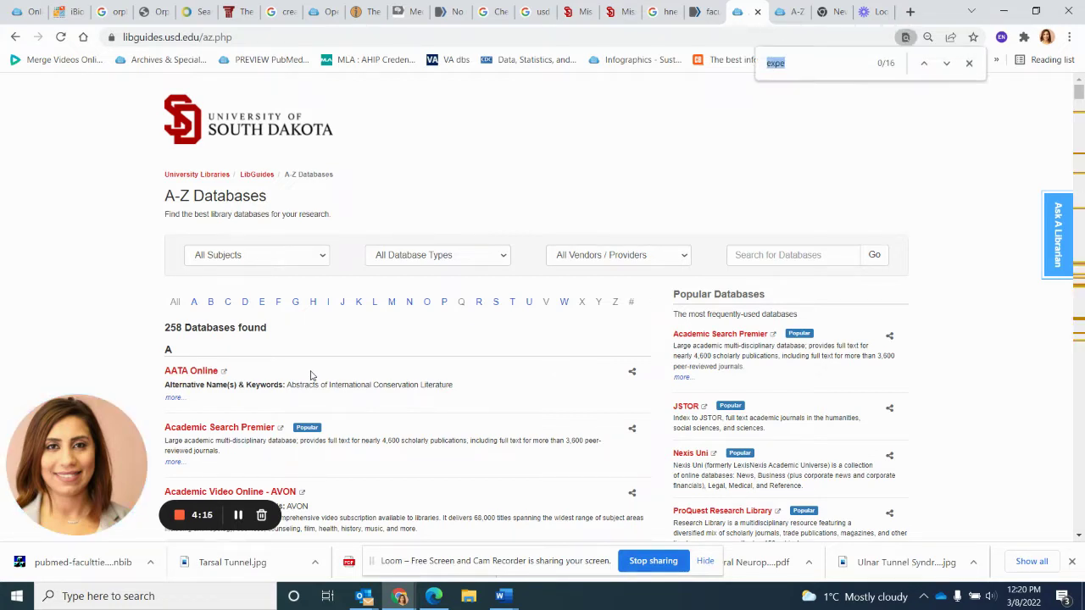
{"action": "type", "text": "we"}
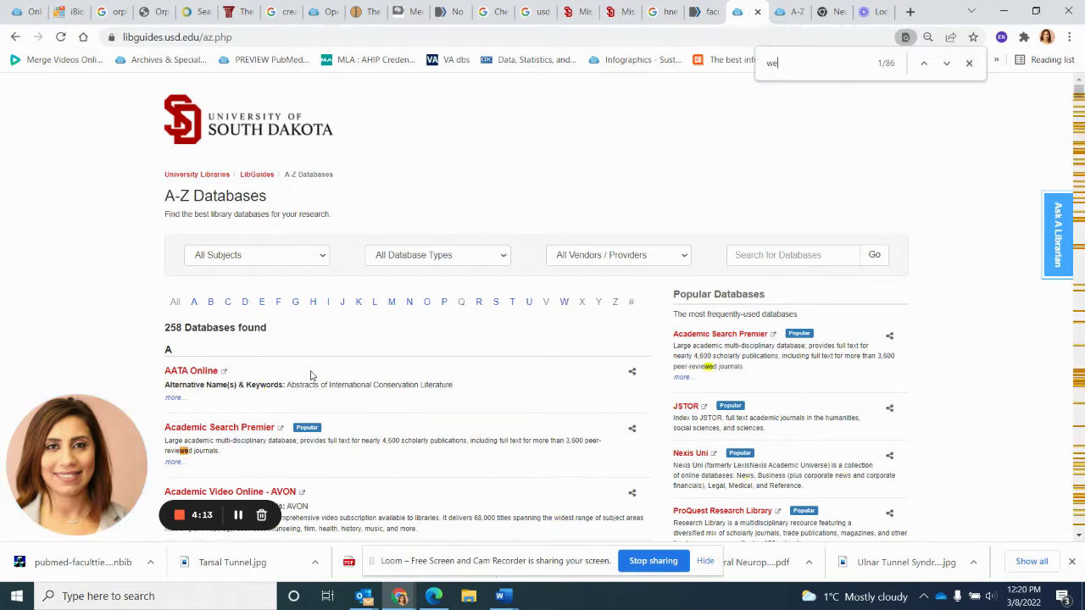
{"action": "type", "text": "b of scie"}
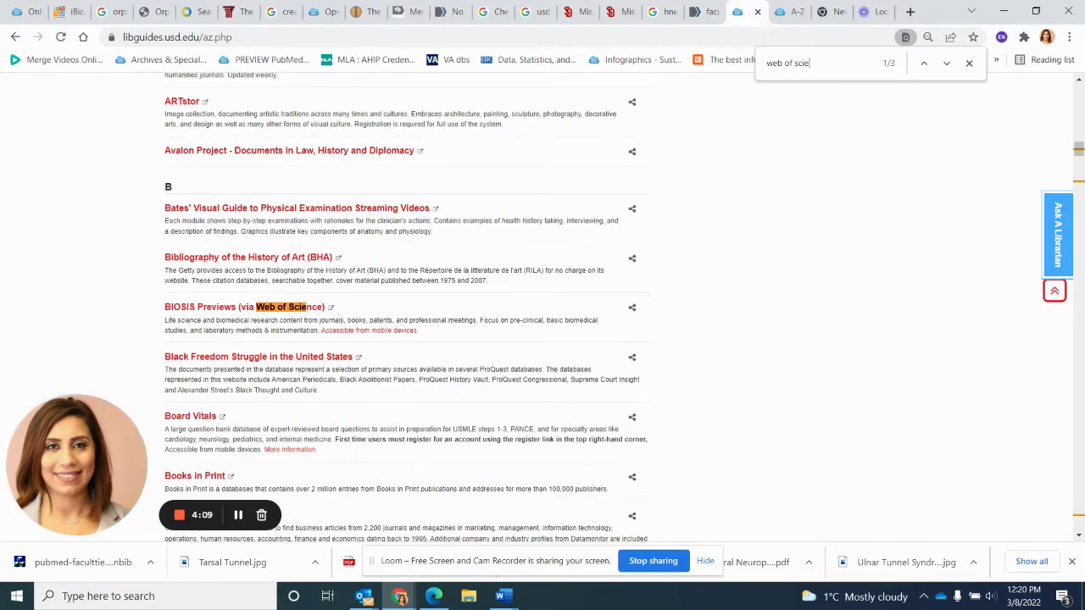
{"action": "left_click_drag", "start_coordinate": [1080, 151], "coordinate": [1069, 35]}
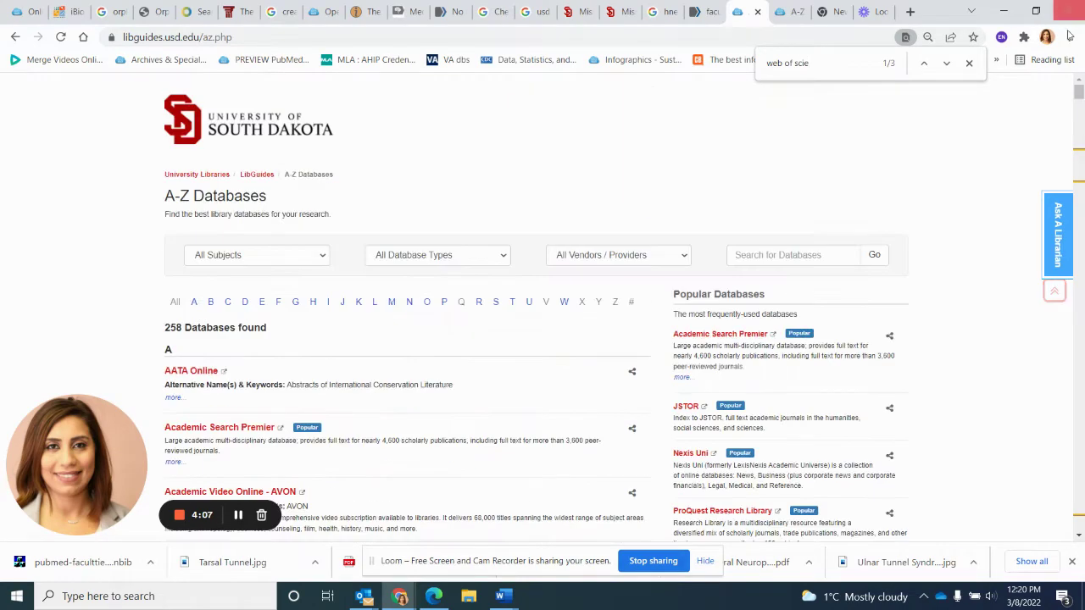
Limit the A-Z database list to entries under W and open Web of Science
{"action": "left_click", "coordinate": [564, 302]}
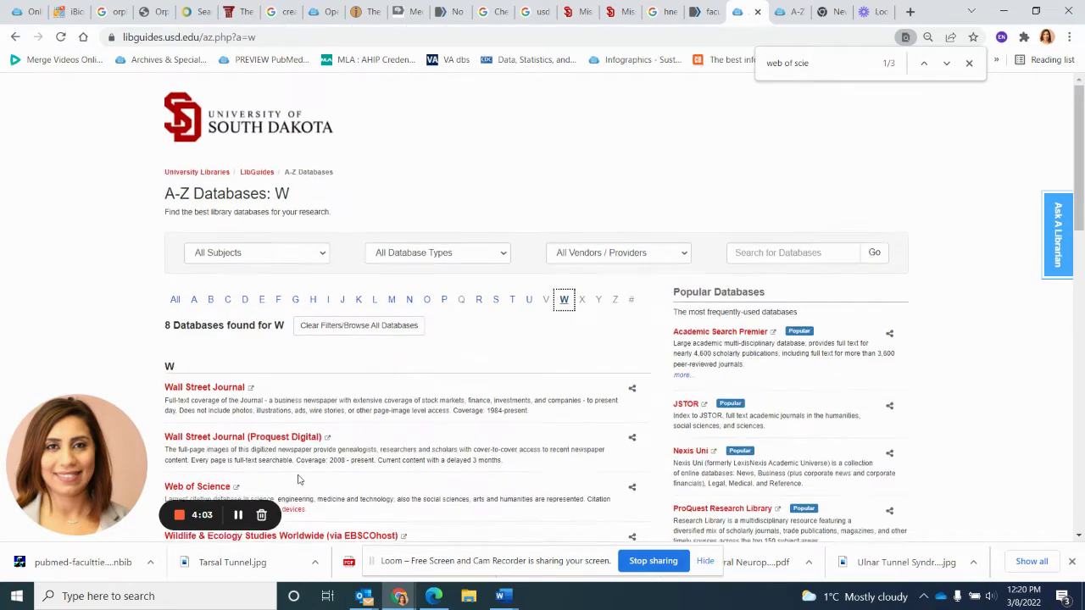
{"action": "scroll", "coordinate": [299, 475], "scroll_direction": "down", "scroll_amount": 2}
{"action": "scroll", "coordinate": [299, 475], "scroll_direction": "down", "scroll_amount": 1}
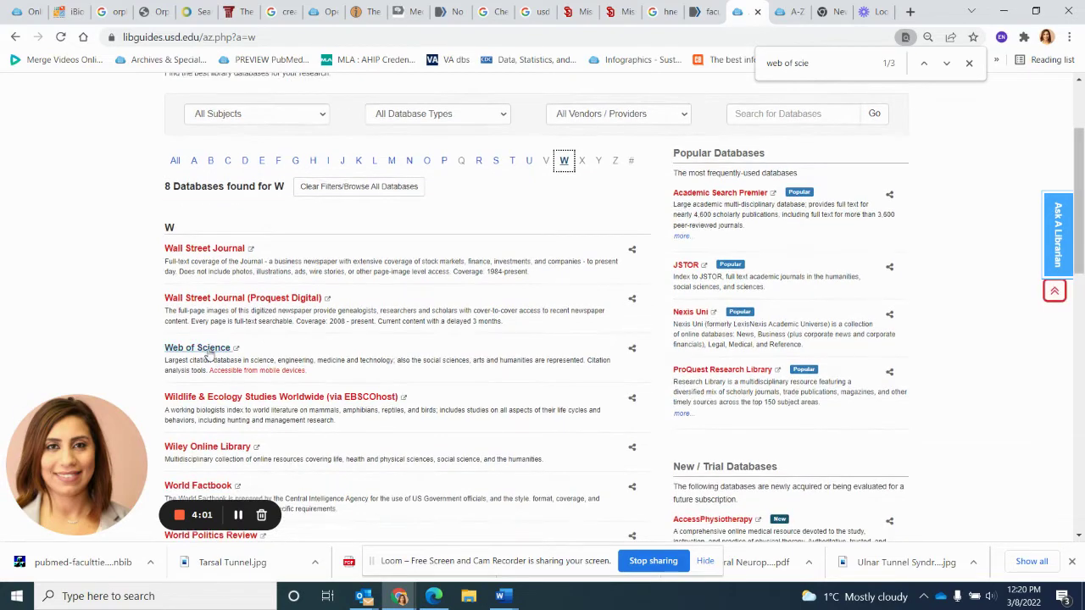
{"action": "left_click", "coordinate": [775, 120]}
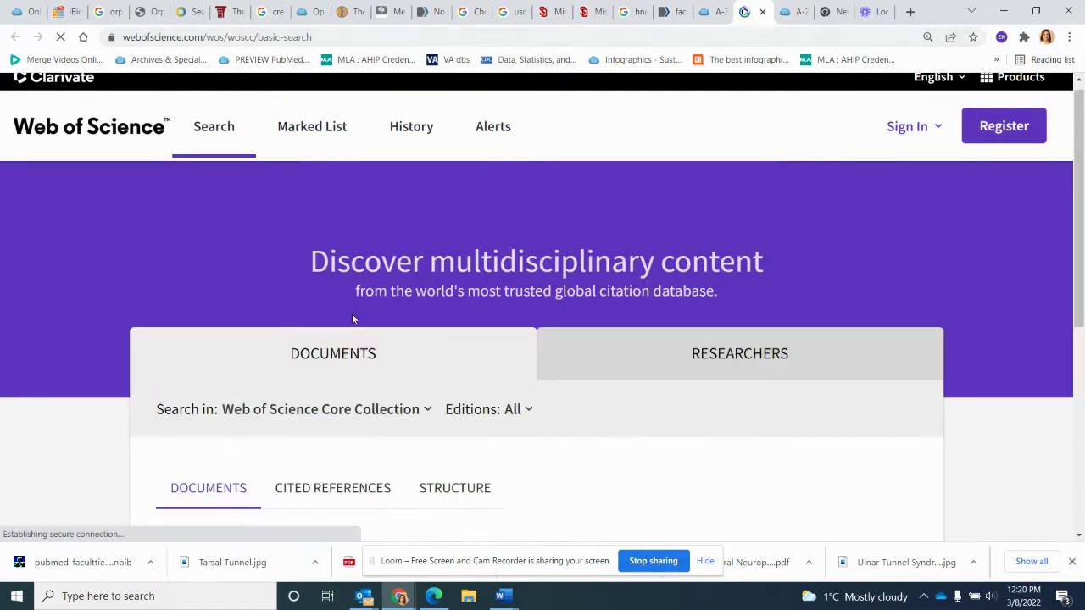
Search all fields for "The shift from face-to-face to online teaching due to COVID-19: Its impact on higher education faculty's professional identity."
{"action": "scroll", "coordinate": [354, 331], "scroll_direction": "down", "scroll_amount": 3}
{"action": "scroll", "coordinate": [354, 330], "scroll_direction": "down", "scroll_amount": 2}
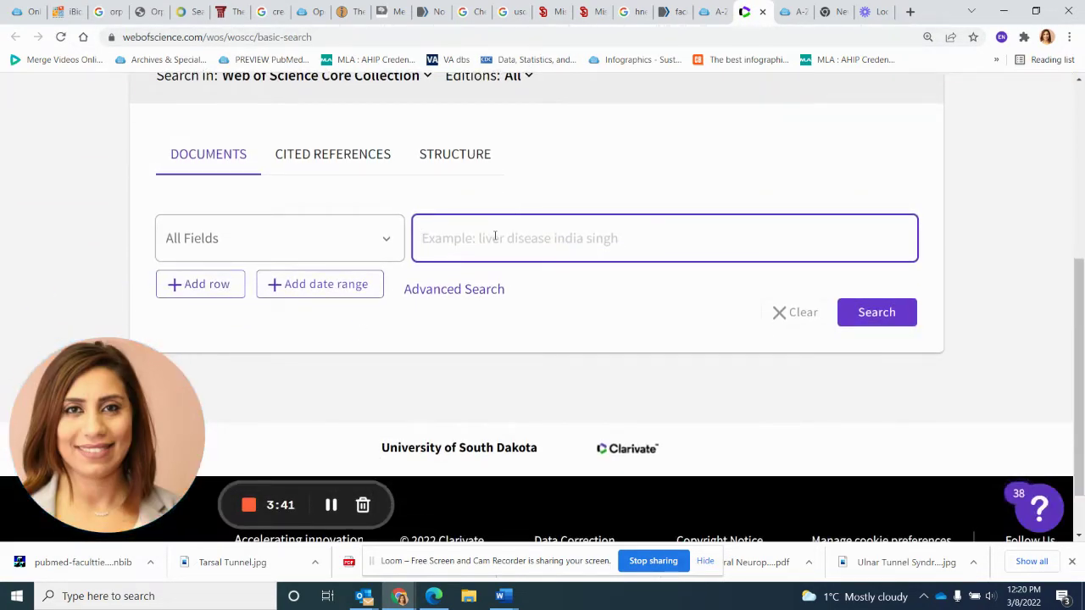
{"action": "key", "text": "ctrl+v"}
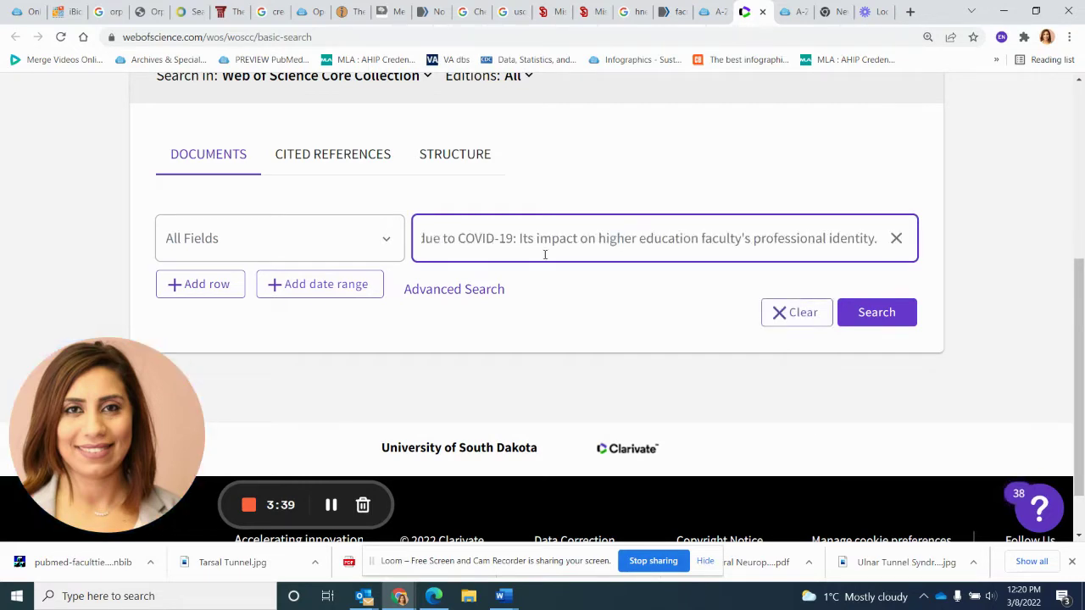
{"action": "left_click_drag", "start_coordinate": [543, 238], "coordinate": [350, 248]}
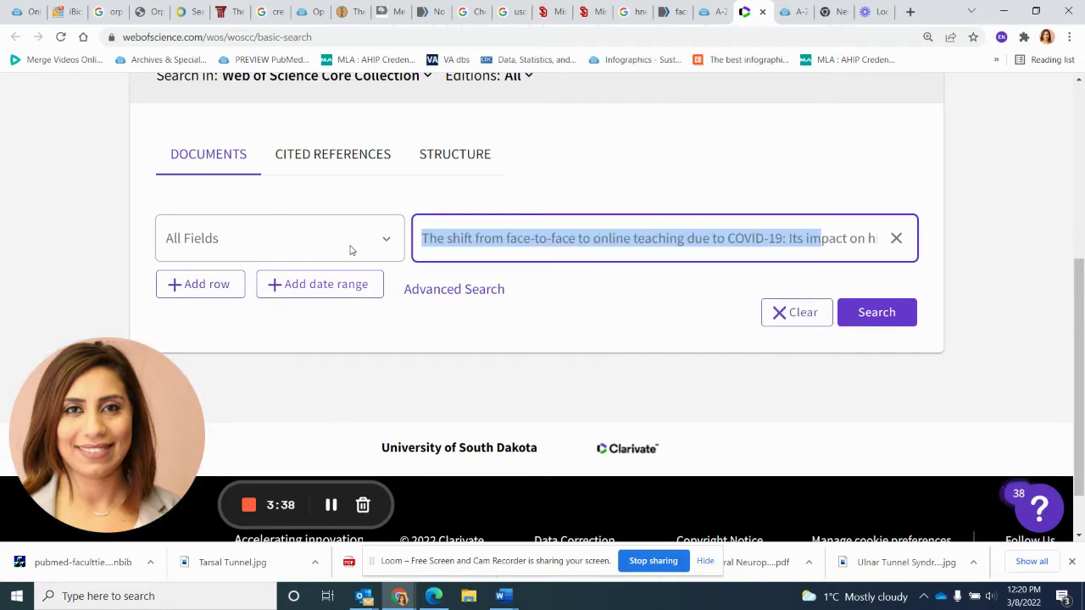
{"action": "left_click", "coordinate": [867, 327]}
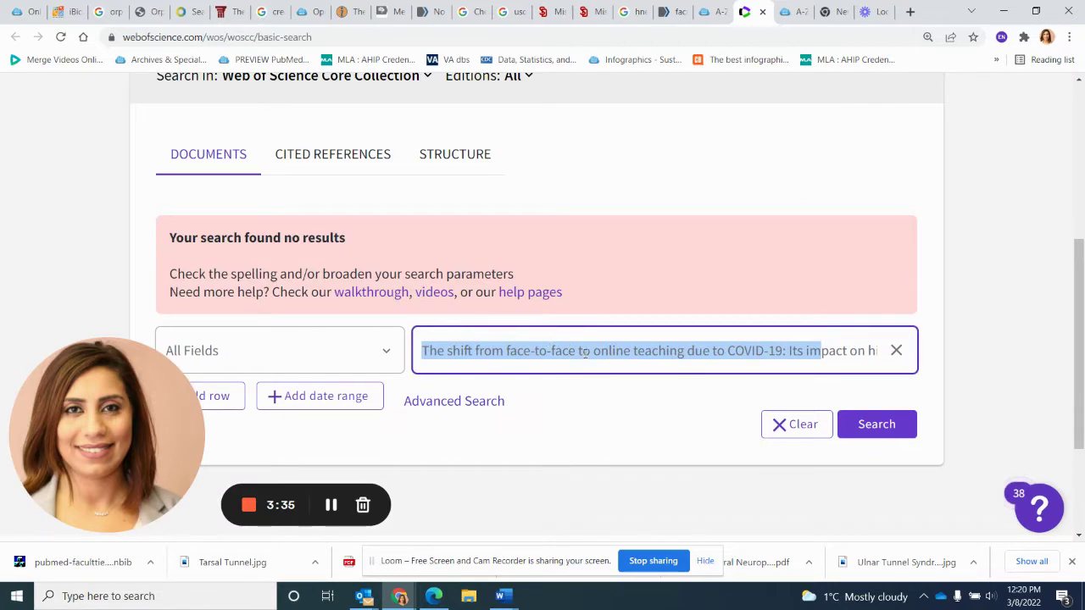
Shorten the query to "The shift from face-to-face to online teaching due to COVID-19" and run the search again
{"action": "left_click", "coordinate": [584, 352]}
{"action": "left_click_drag", "start_coordinate": [854, 343], "coordinate": [923, 367]}
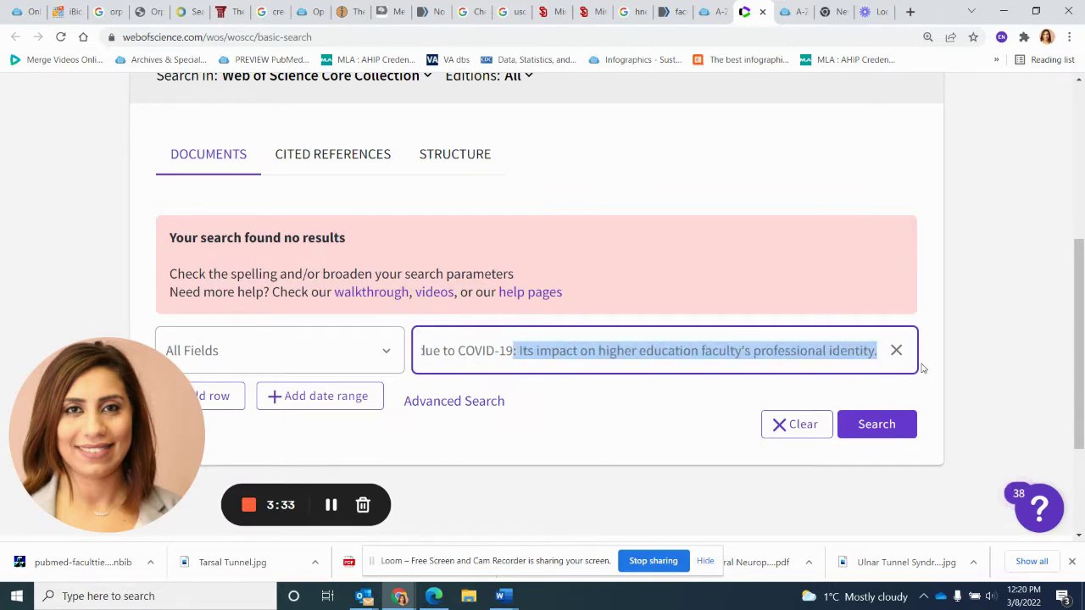
{"action": "key", "text": "BackSpace"}
{"action": "key", "text": "Return"}
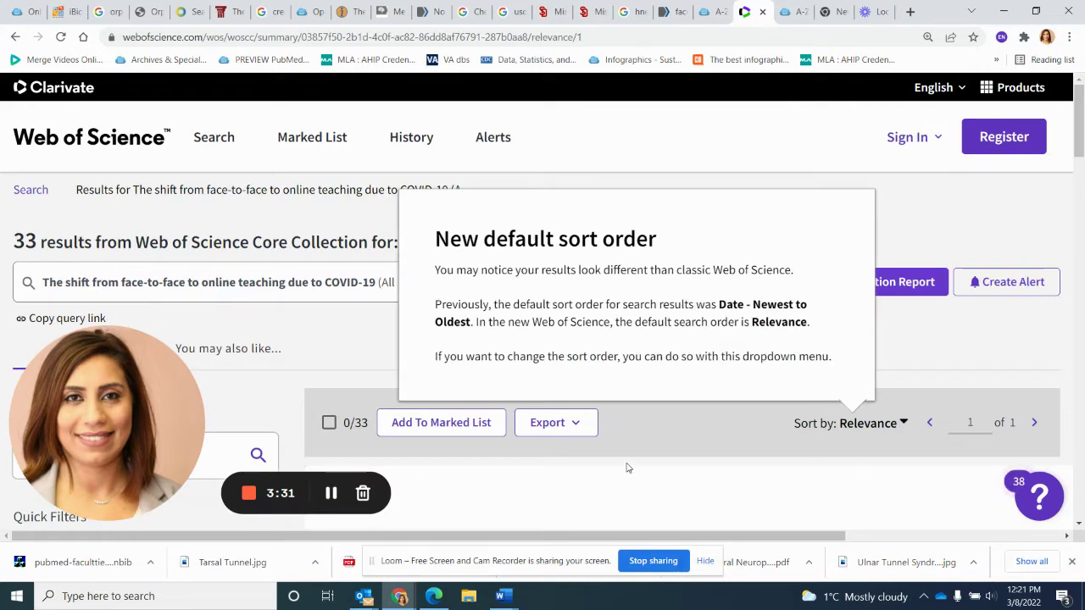
Browse the results and open the record "Remote Teaching Due to COVID-19: An Exploration of Its Effectiveness and Issues"
{"action": "scroll", "coordinate": [628, 468], "scroll_direction": "down", "scroll_amount": 2}
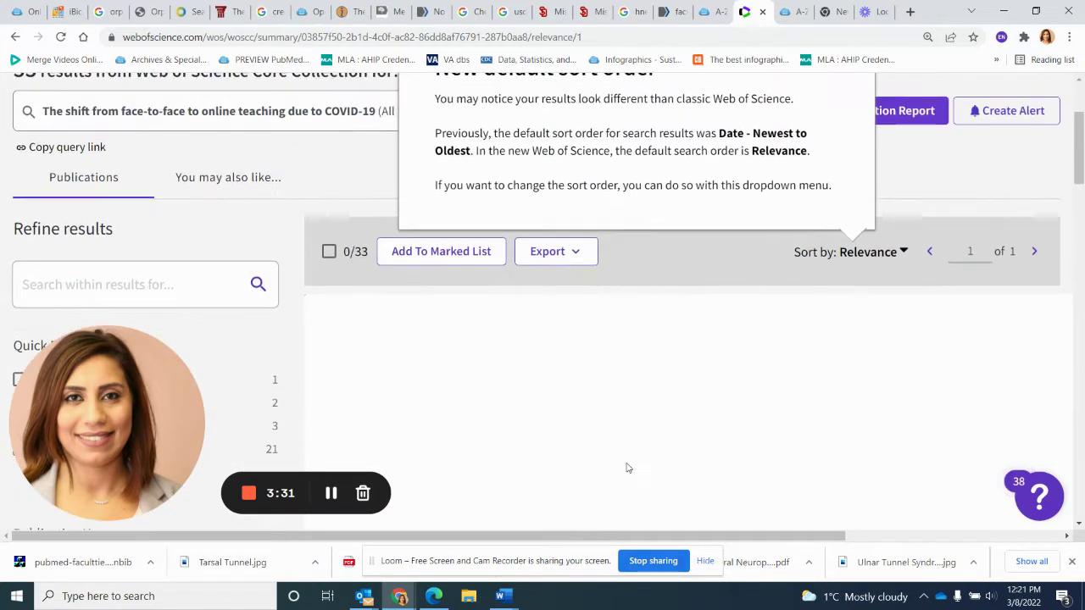
{"action": "scroll", "coordinate": [584, 460], "scroll_direction": "down", "scroll_amount": 2}
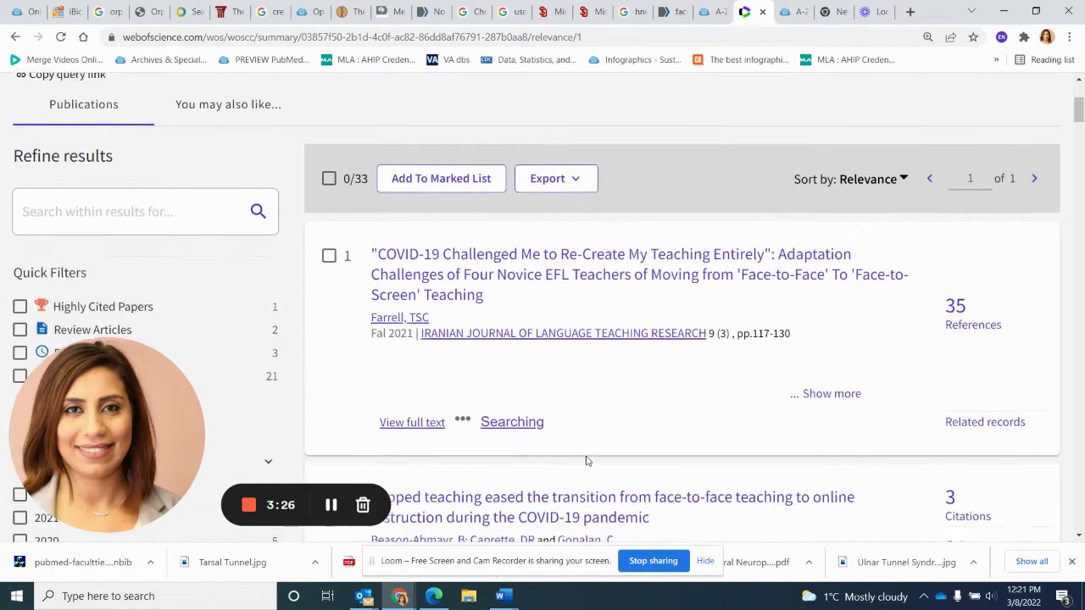
{"action": "scroll", "coordinate": [584, 460], "scroll_direction": "down", "scroll_amount": 4}
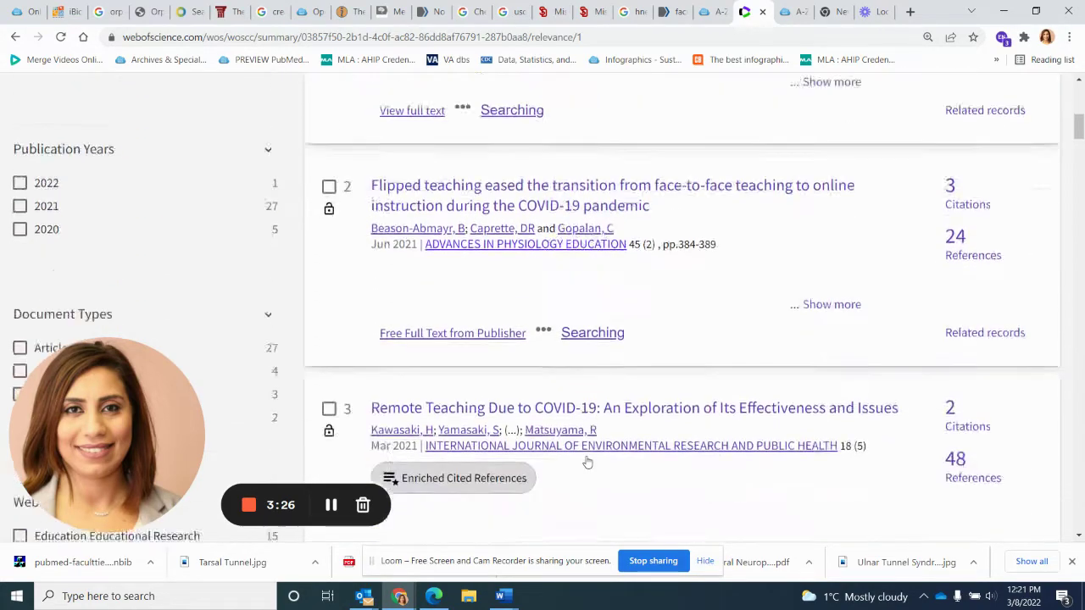
{"action": "scroll", "coordinate": [584, 461], "scroll_direction": "down", "scroll_amount": 3}
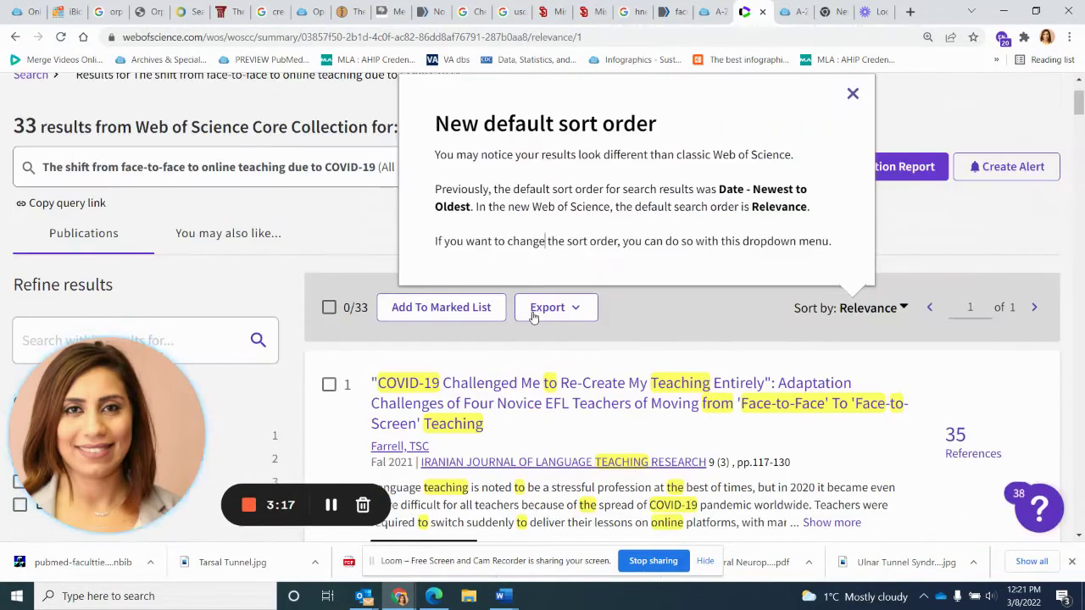
{"action": "scroll", "coordinate": [590, 381], "scroll_direction": "down", "scroll_amount": 5}
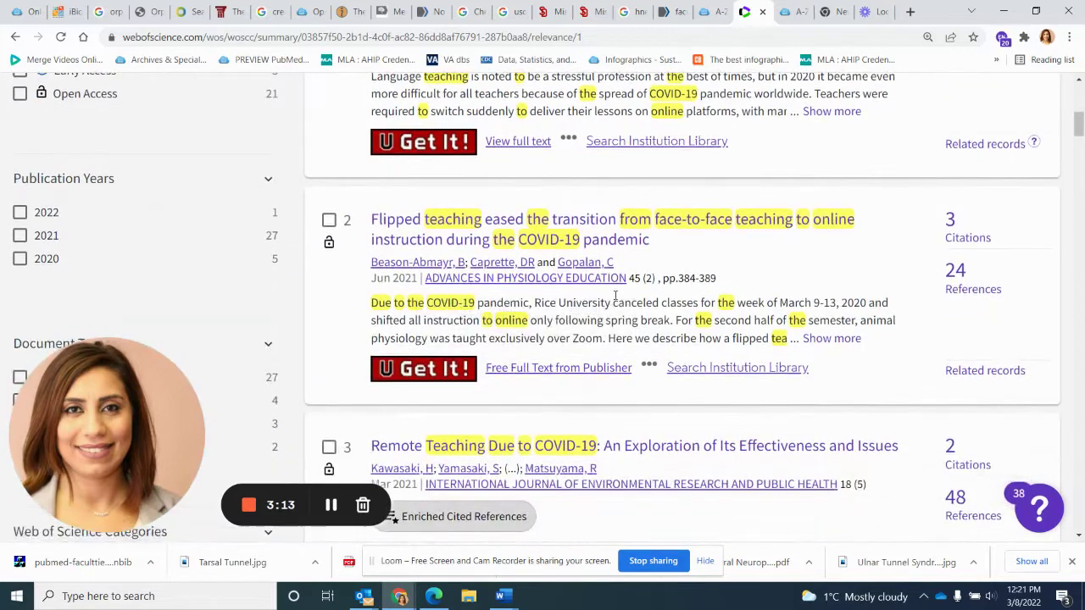
{"action": "scroll", "coordinate": [616, 298], "scroll_direction": "down", "scroll_amount": 3}
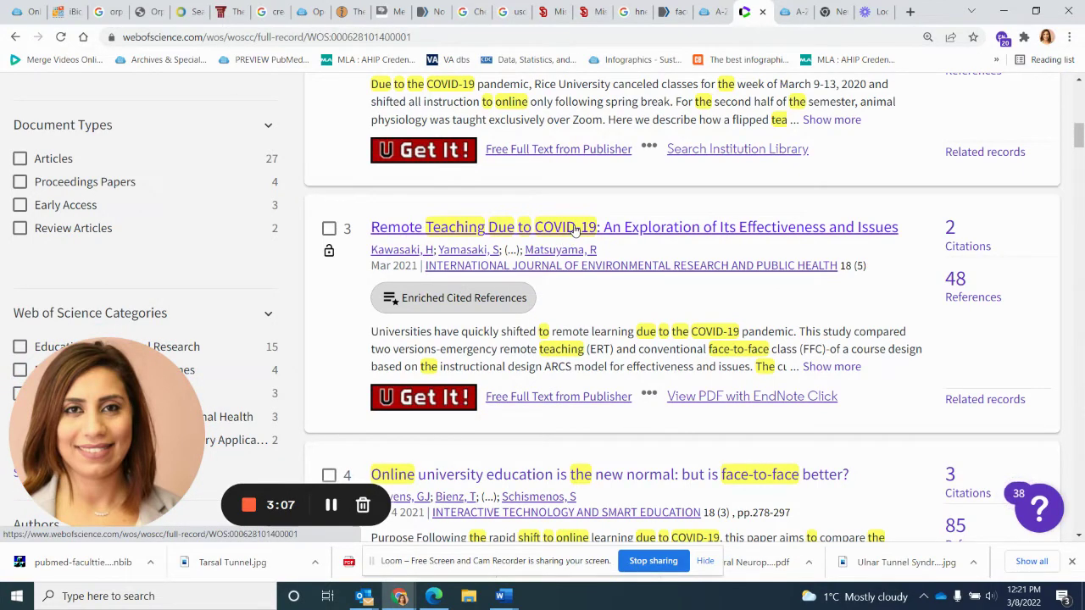
{"action": "left_click", "coordinate": [575, 229]}
Review the article record's publication details, citation network and abstract
{"action": "scroll", "coordinate": [534, 354], "scroll_direction": "down", "scroll_amount": 3}
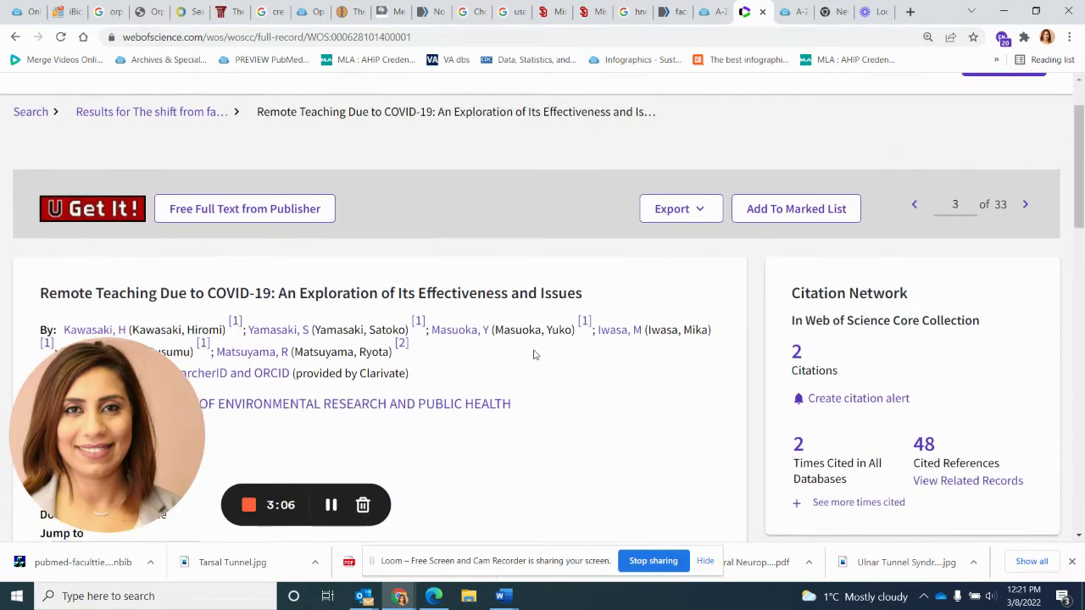
{"action": "scroll", "coordinate": [534, 355], "scroll_direction": "down", "scroll_amount": 1}
{"action": "scroll", "coordinate": [534, 354], "scroll_direction": "up", "scroll_amount": 2}
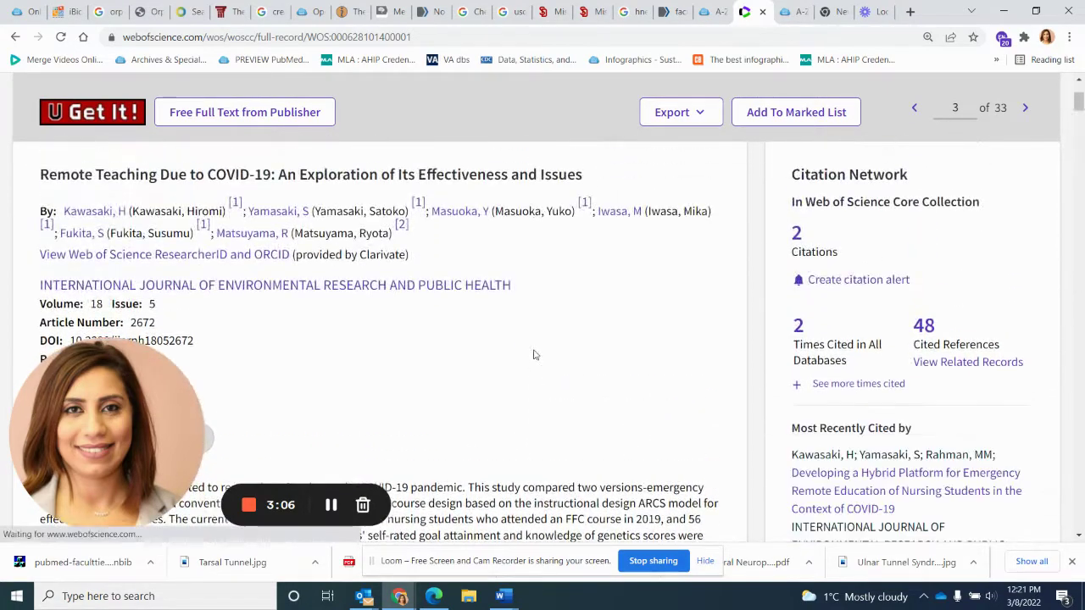
{"action": "scroll", "coordinate": [534, 355], "scroll_direction": "down", "scroll_amount": 2}
{"action": "scroll", "coordinate": [534, 354], "scroll_direction": "down", "scroll_amount": 2}
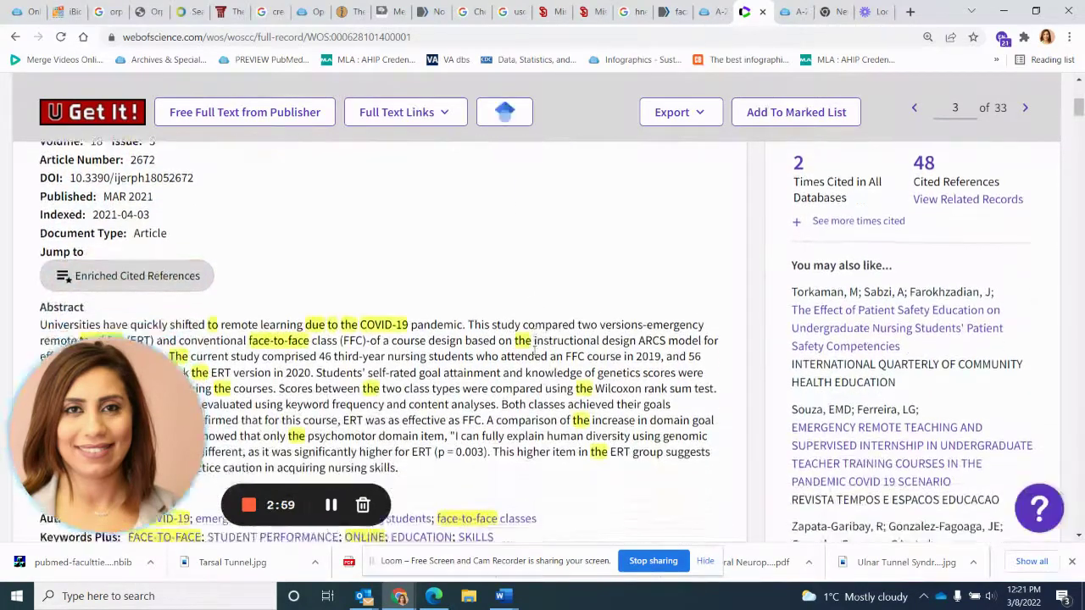
{"action": "left_click_drag", "start_coordinate": [102, 429], "coordinate": [668, 427]}
{"action": "scroll", "coordinate": [356, 425], "scroll_direction": "up", "scroll_amount": 5}
Go to the article's cited references and open them all as a set of results
{"action": "scroll", "coordinate": [356, 425], "scroll_direction": "down", "scroll_amount": 12}
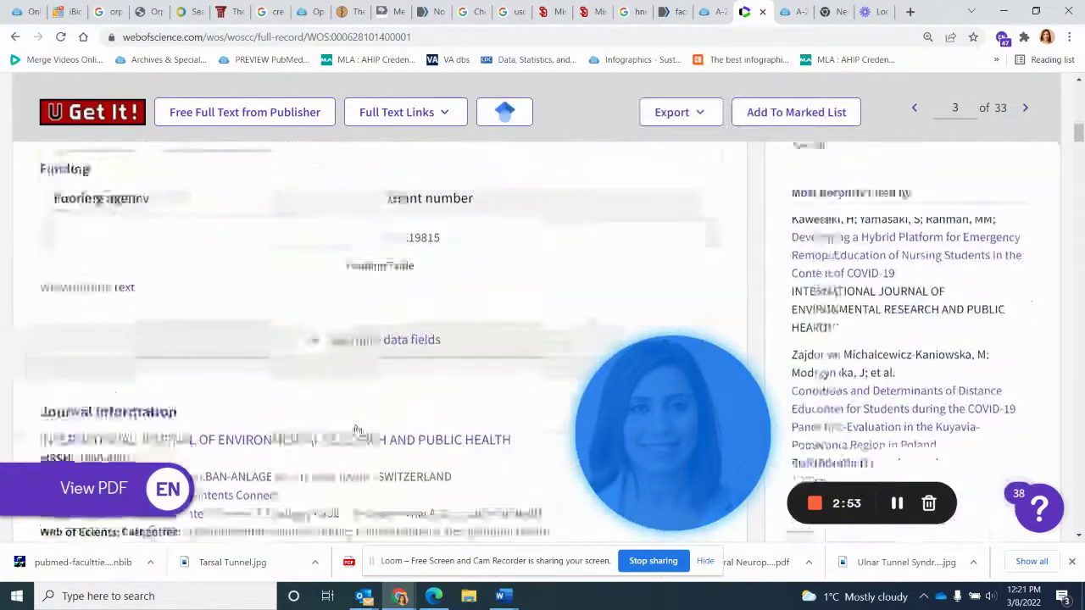
{"action": "scroll", "coordinate": [381, 252], "scroll_direction": "down", "scroll_amount": 7}
{"action": "scroll", "coordinate": [381, 254], "scroll_direction": "down", "scroll_amount": 5}
{"action": "scroll", "coordinate": [380, 254], "scroll_direction": "down", "scroll_amount": 11}
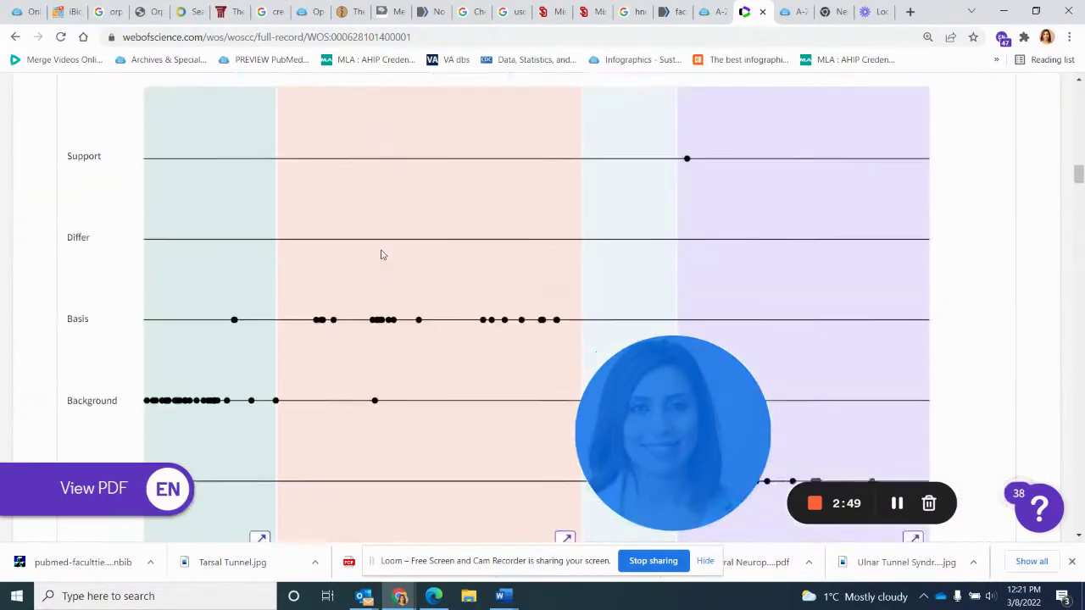
{"action": "scroll", "coordinate": [381, 254], "scroll_direction": "down", "scroll_amount": 1}
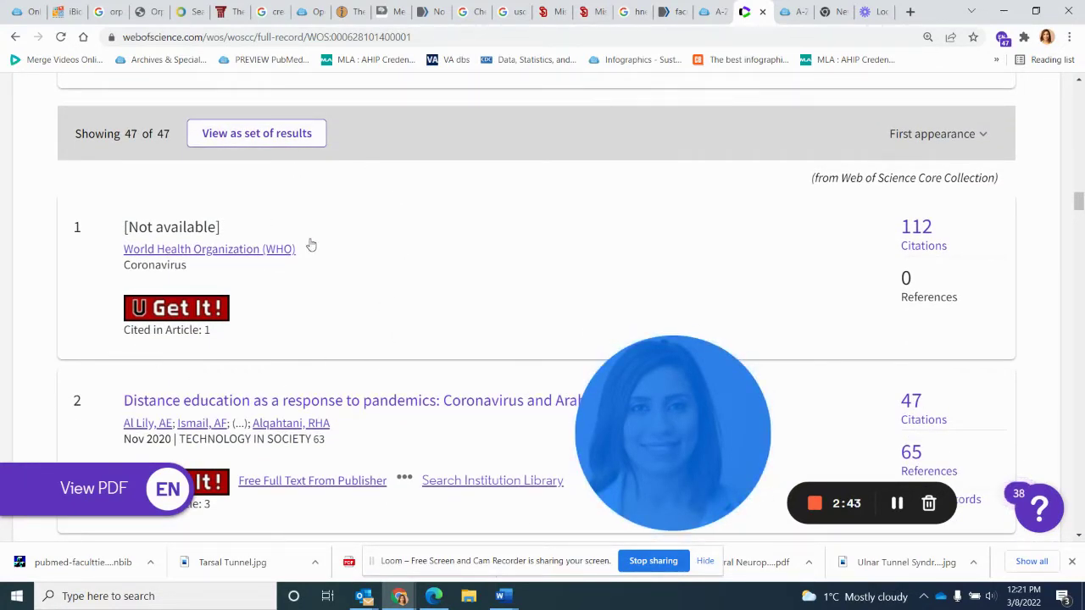
{"action": "left_click", "coordinate": [273, 140]}
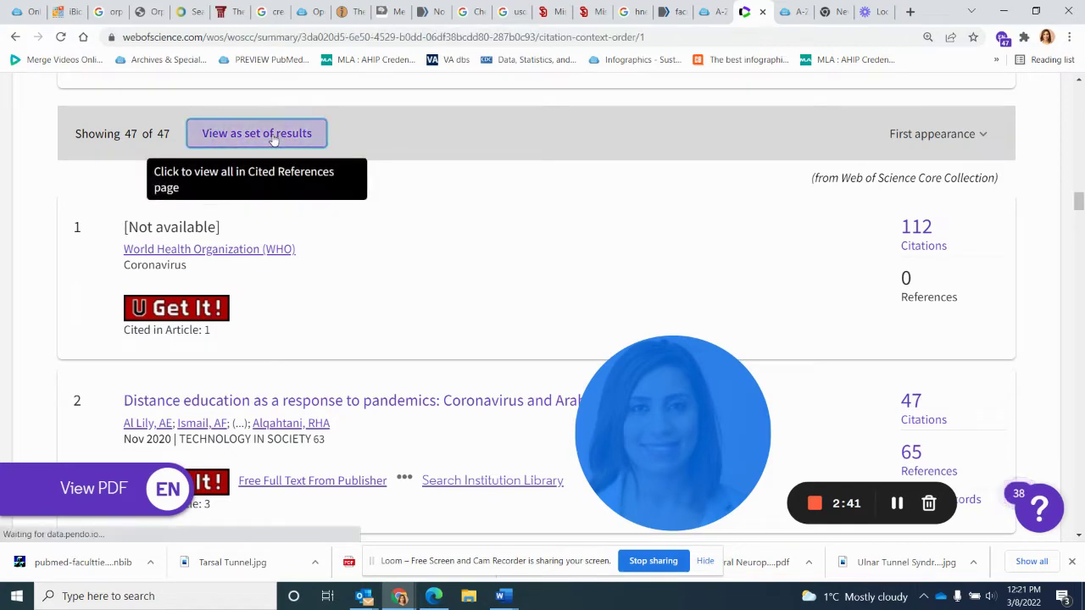
Select all of the article's cited references and display the available export formats
{"action": "scroll", "coordinate": [322, 277], "scroll_direction": "down", "scroll_amount": 2}
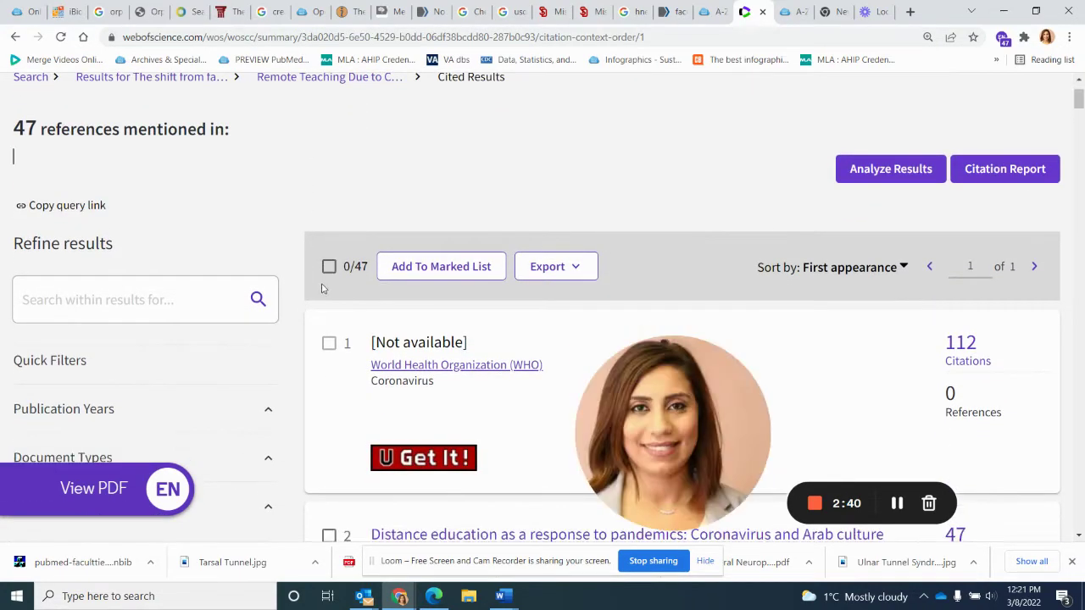
{"action": "left_click", "coordinate": [319, 280]}
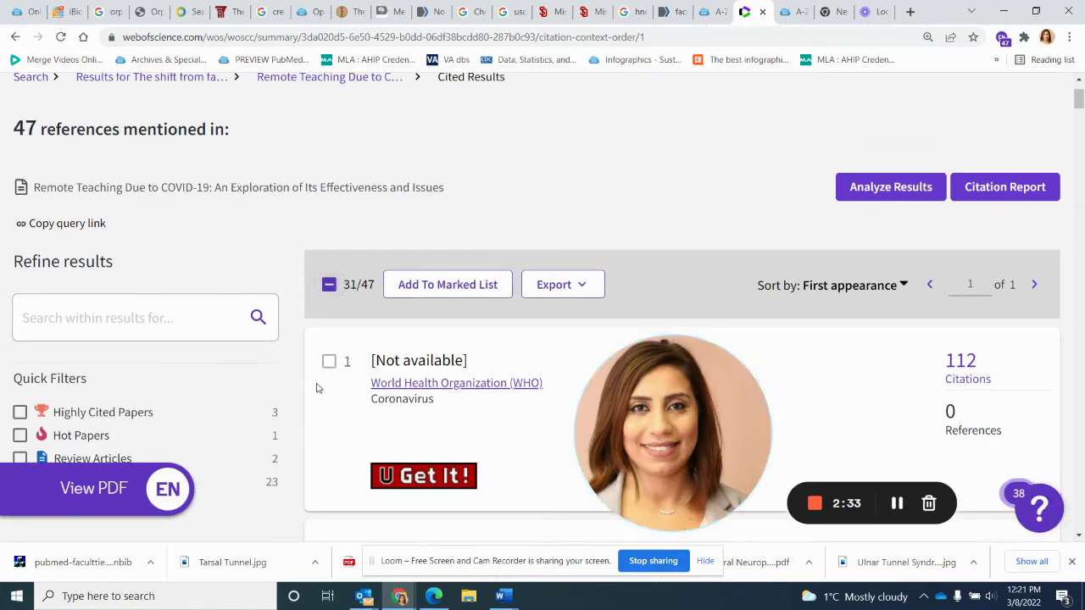
{"action": "scroll", "coordinate": [316, 387], "scroll_direction": "down", "scroll_amount": 2}
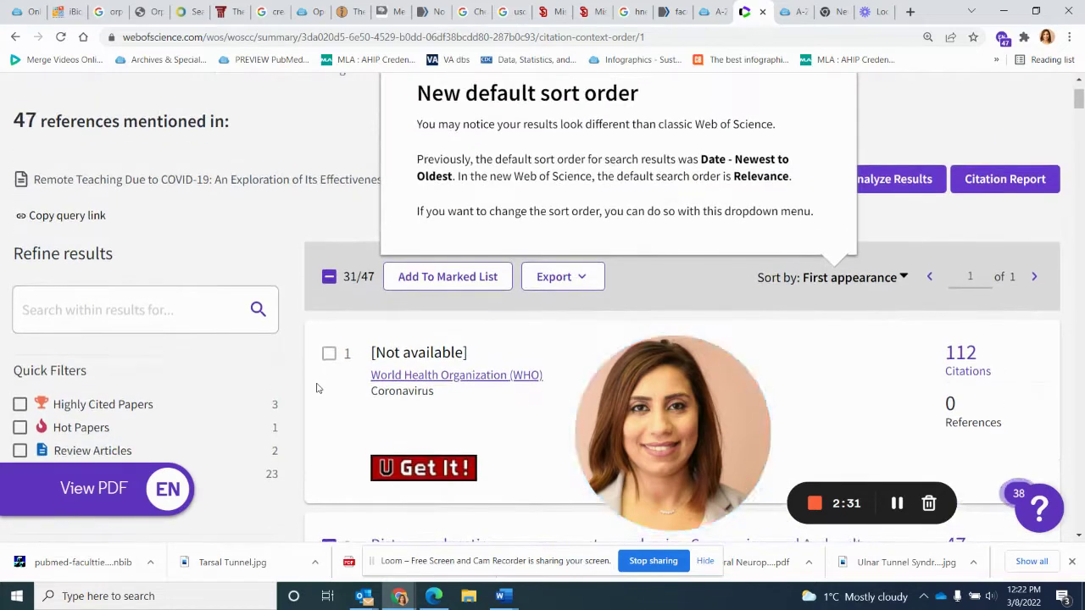
{"action": "left_click", "coordinate": [553, 276]}
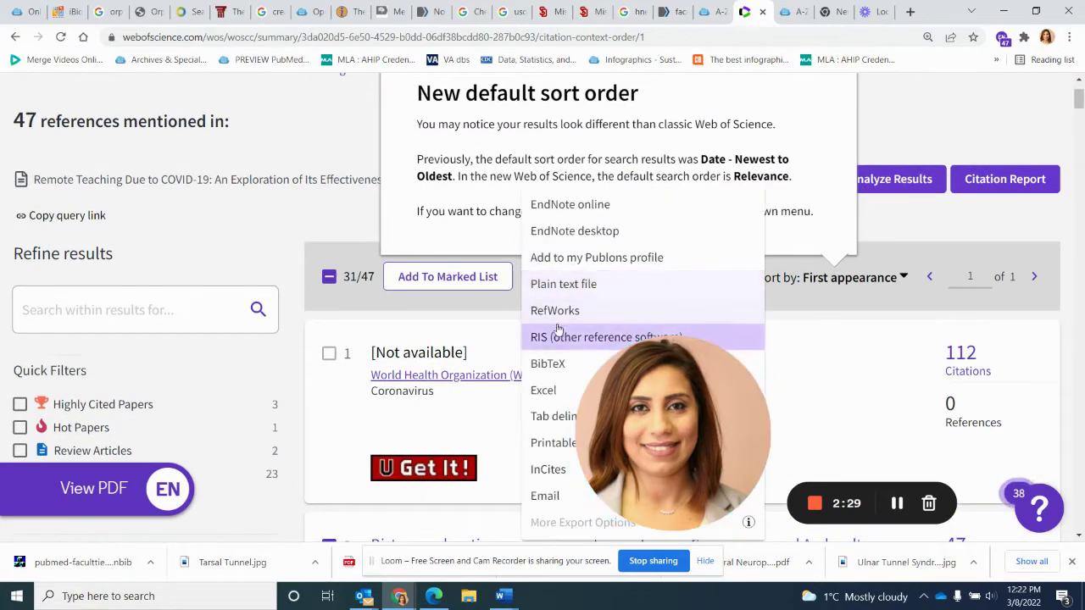
{"action": "scroll", "coordinate": [560, 320], "scroll_direction": "down", "scroll_amount": 1}
{"action": "scroll", "coordinate": [558, 320], "scroll_direction": "down", "scroll_amount": 1}
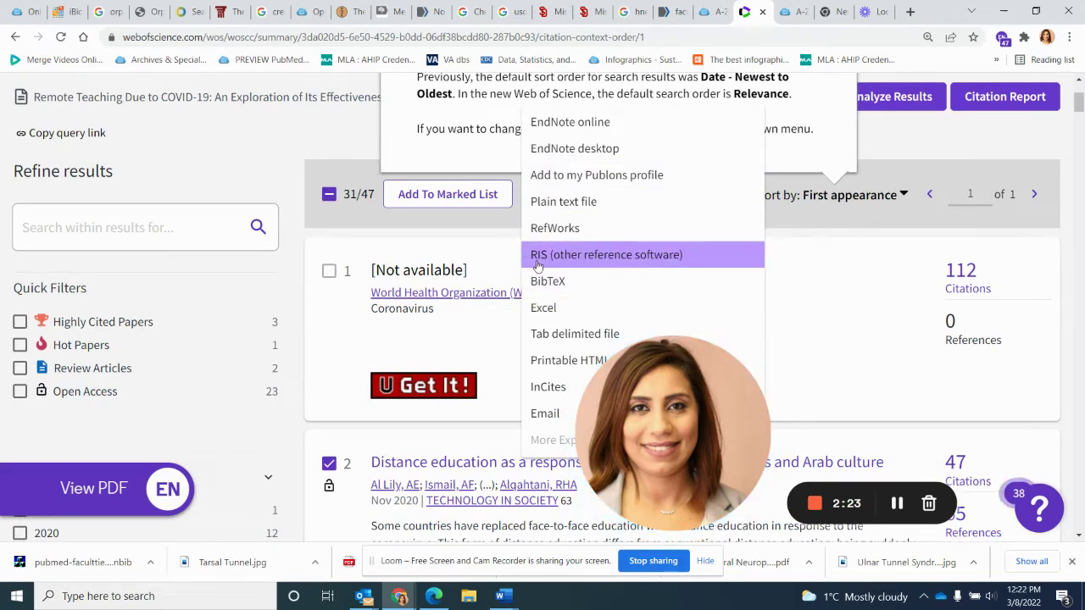
{"action": "scroll", "coordinate": [242, 171], "scroll_direction": "up", "scroll_amount": 3}
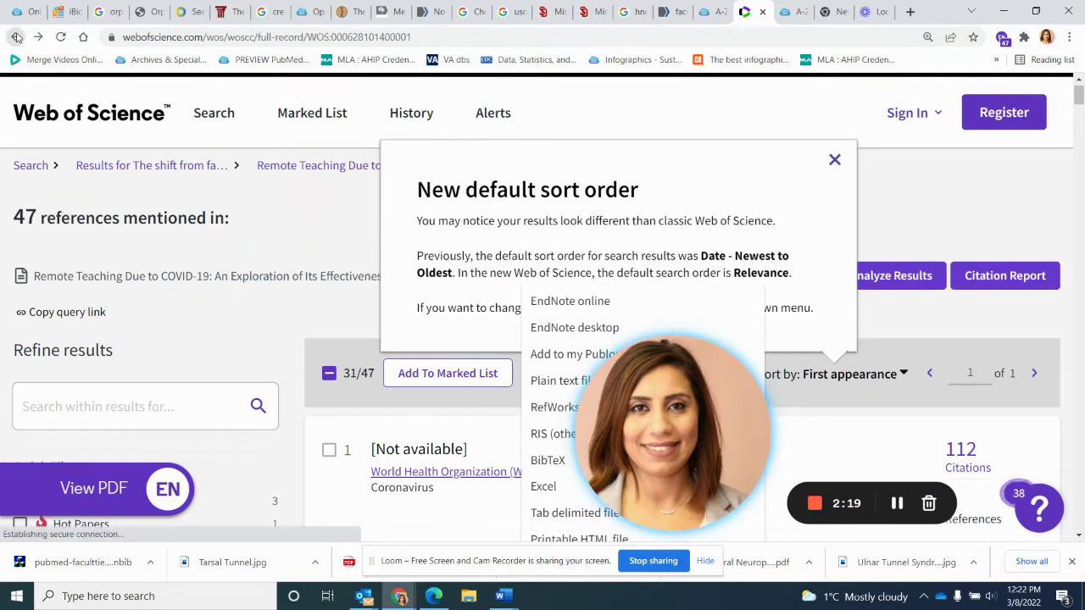
Go back to the basic search page and rerun the search for "The shift from face-to-face to online teaching due to COVID-19"
{"action": "left_click", "coordinate": [16, 37]}
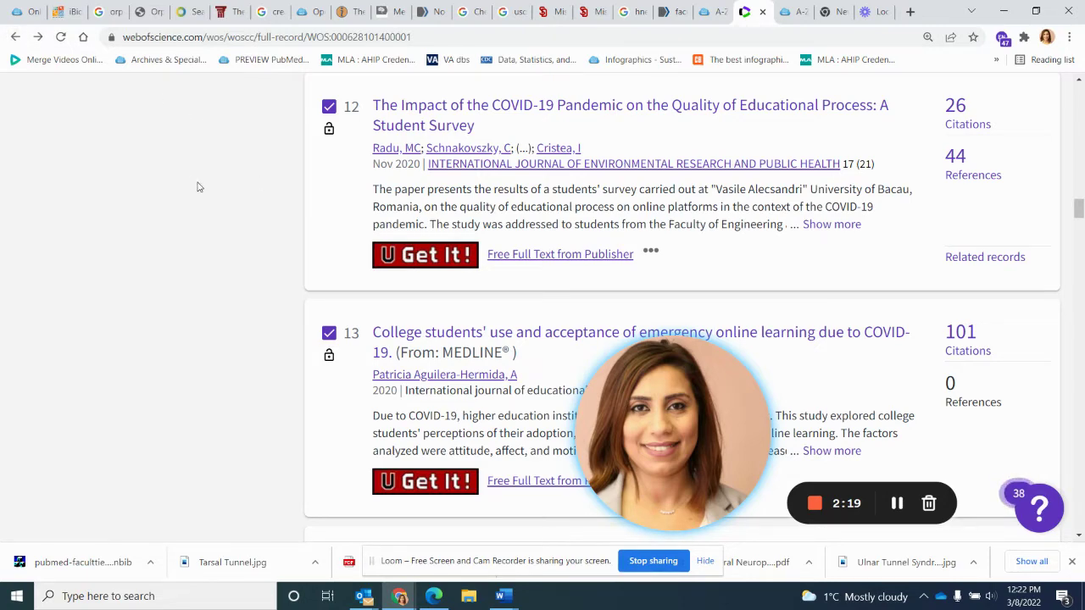
{"action": "key", "text": "alt+Left"}
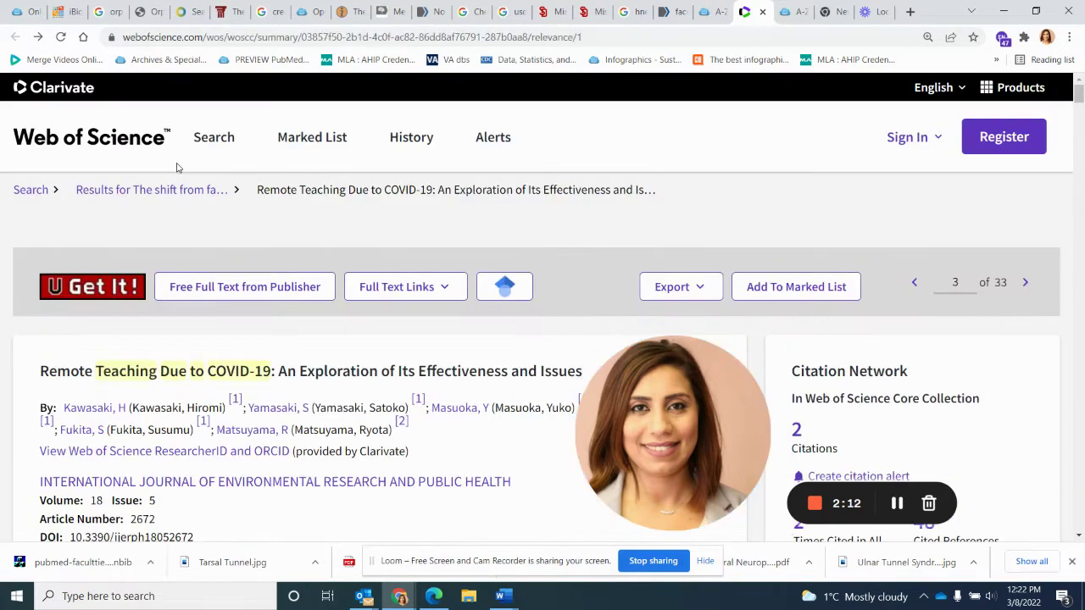
{"action": "key", "text": "alt+Left"}
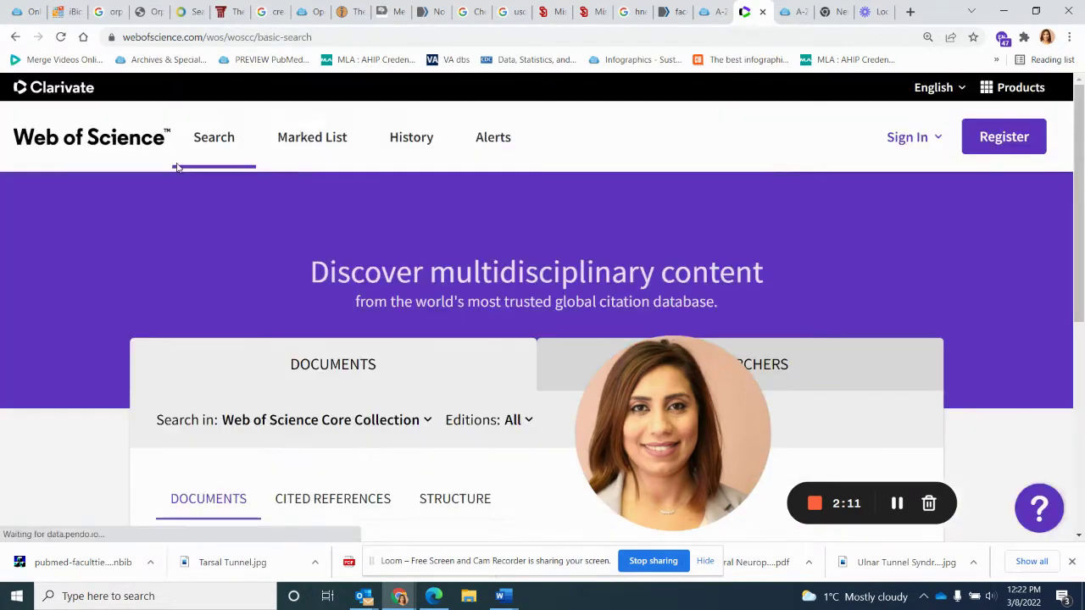
{"action": "left_click", "coordinate": [14, 40]}
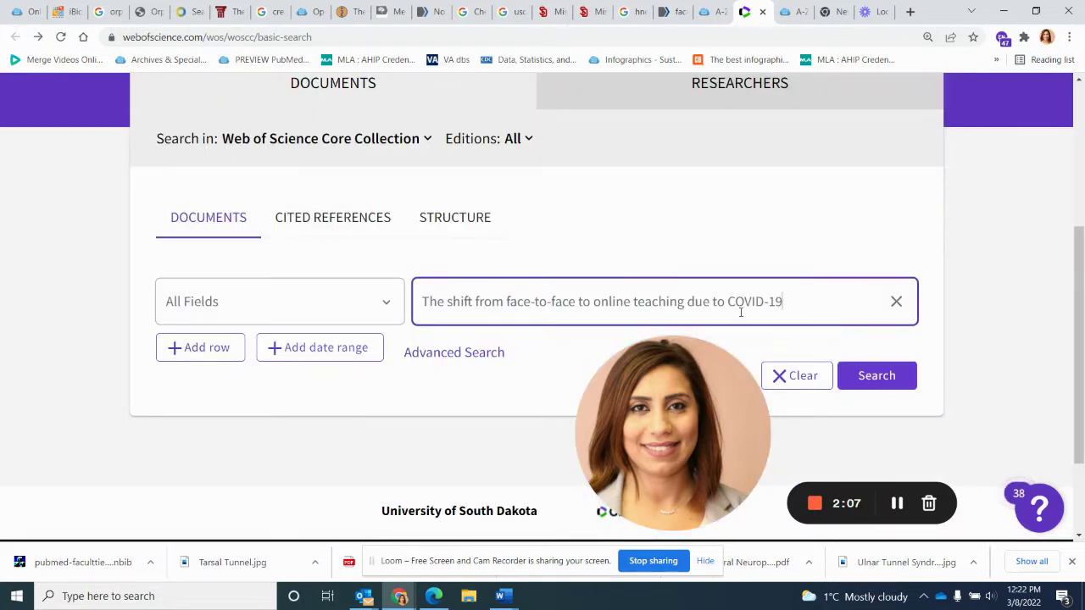
{"action": "left_click", "coordinate": [884, 382]}
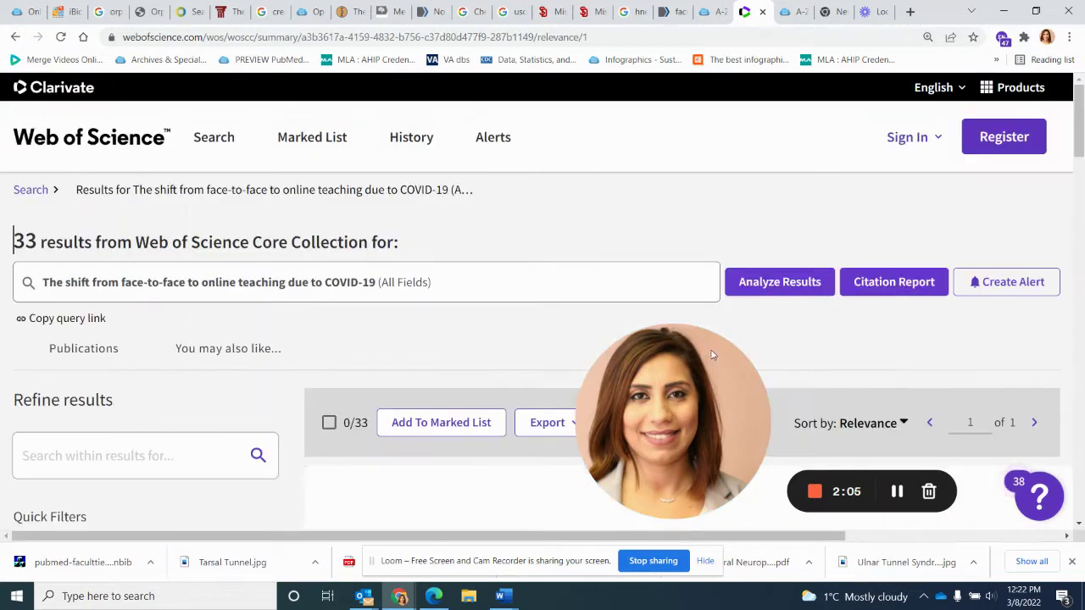
Browse the search results and open the first record, "COVID-19 Challenged Me to Re-Create My Teaching Entirely"
{"action": "scroll", "coordinate": [714, 244], "scroll_direction": "down", "scroll_amount": 8}
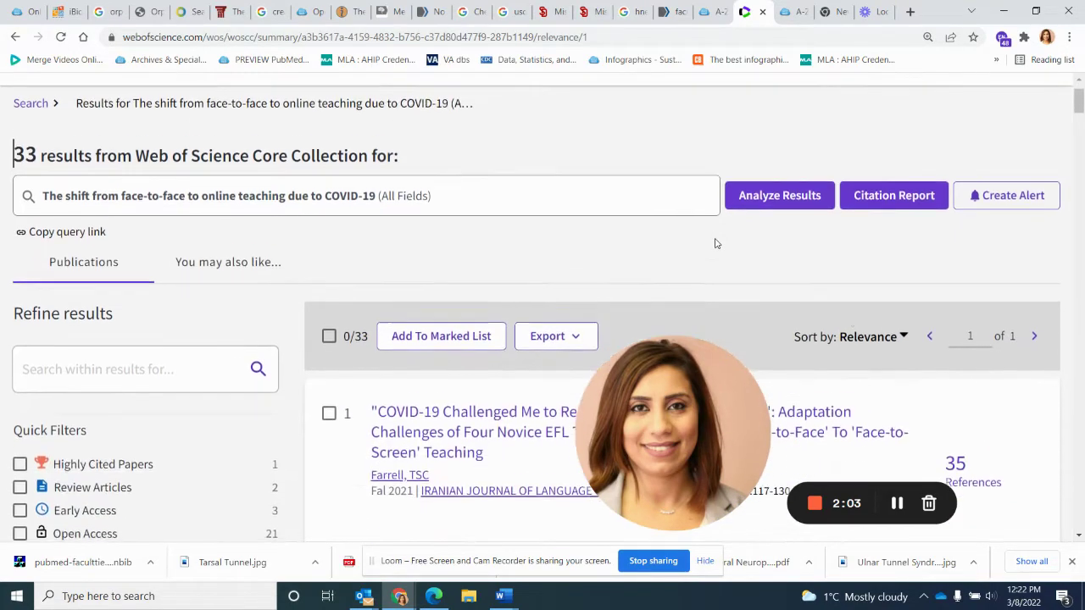
{"action": "scroll", "coordinate": [715, 243], "scroll_direction": "down", "scroll_amount": 5}
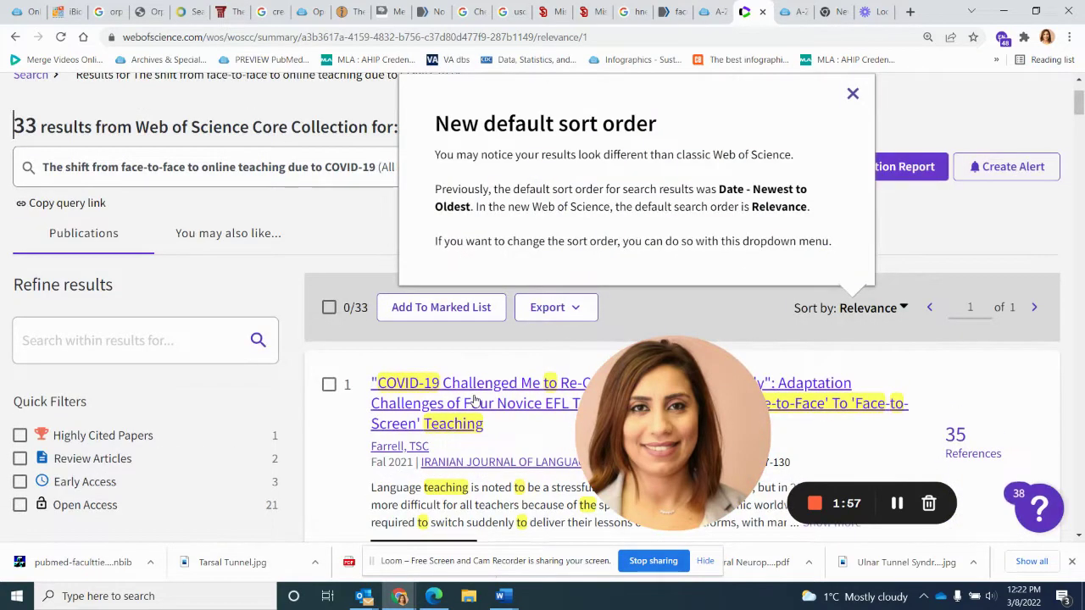
{"action": "left_click", "coordinate": [471, 395]}
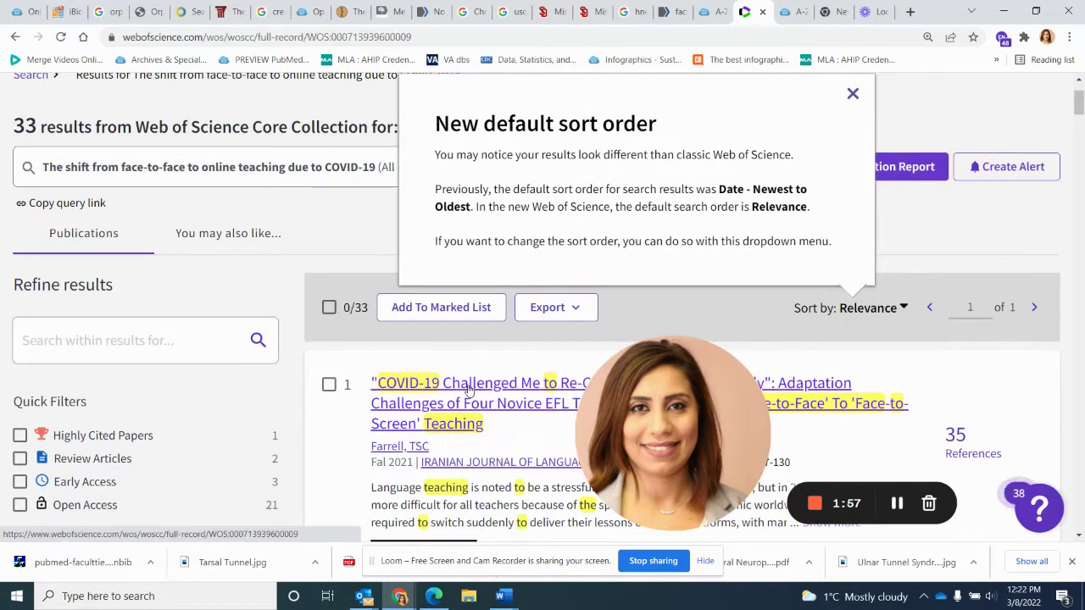
Dismiss the citation alert tip, go to the article's cited references and open them all as a set of results
{"action": "scroll", "coordinate": [397, 346], "scroll_direction": "down", "scroll_amount": 3}
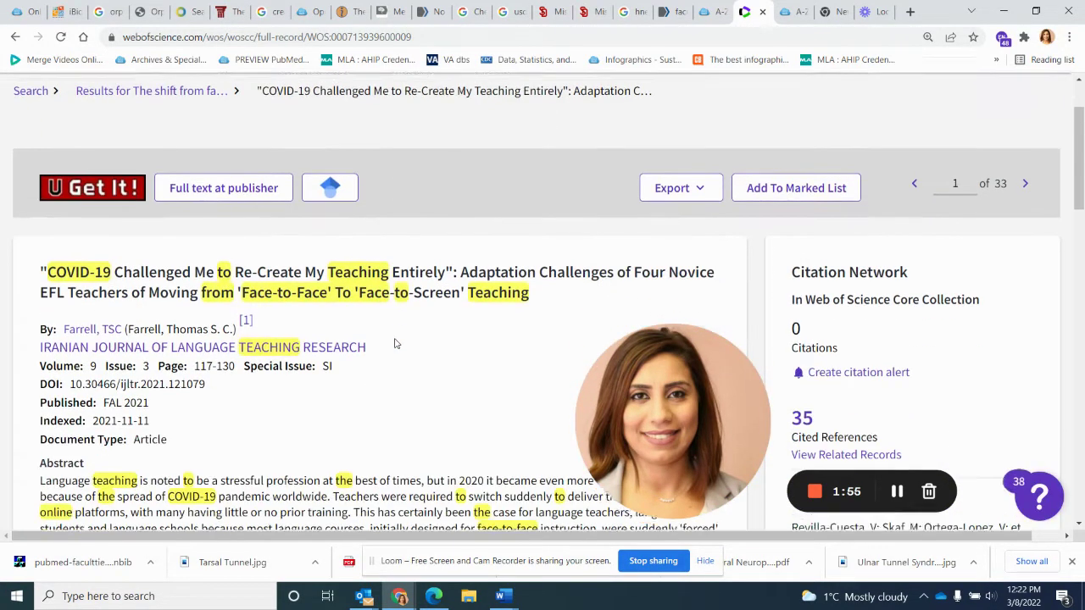
{"action": "scroll", "coordinate": [890, 307], "scroll_direction": "down", "scroll_amount": 2}
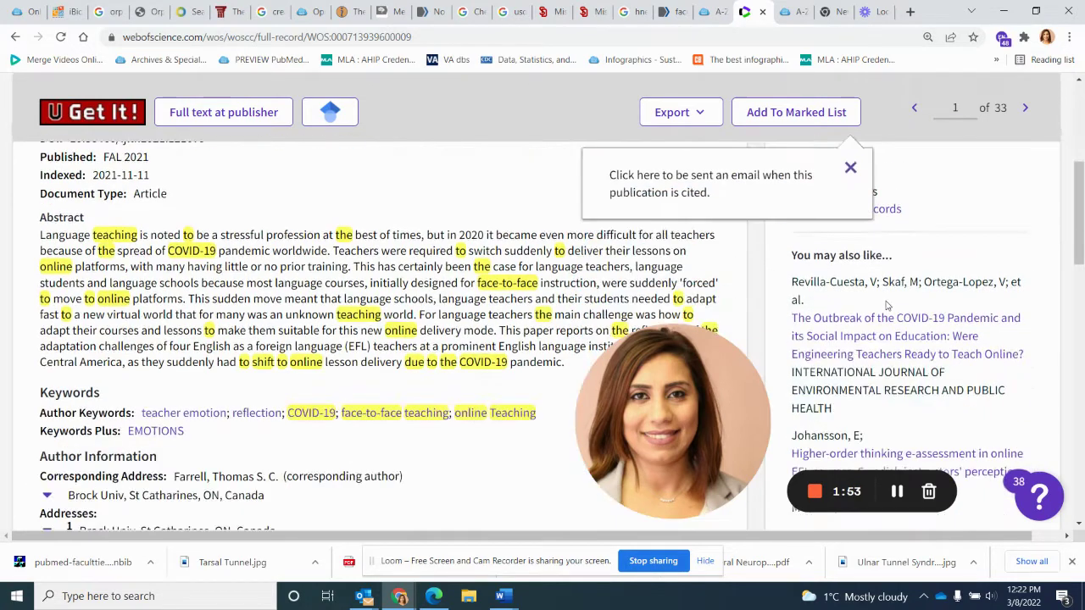
{"action": "left_click", "coordinate": [851, 165]}
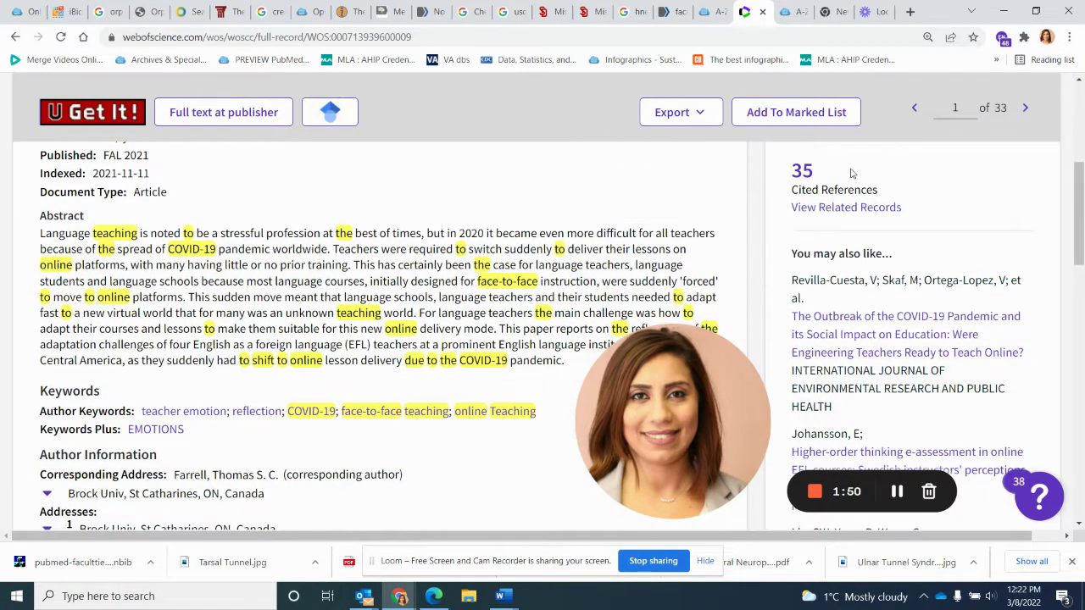
{"action": "left_click", "coordinate": [801, 172]}
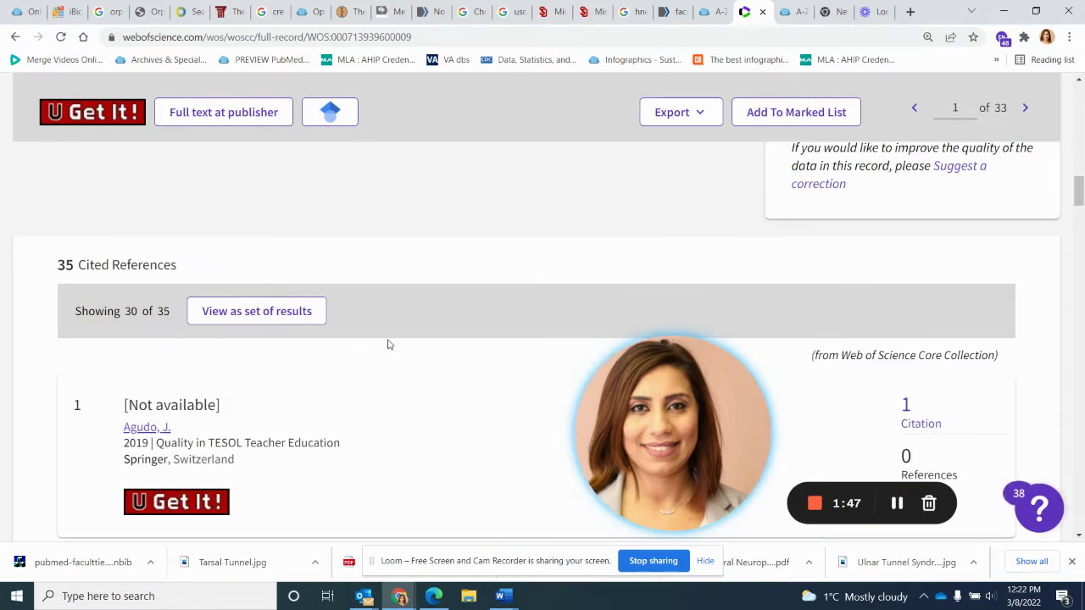
{"action": "left_click", "coordinate": [254, 314]}
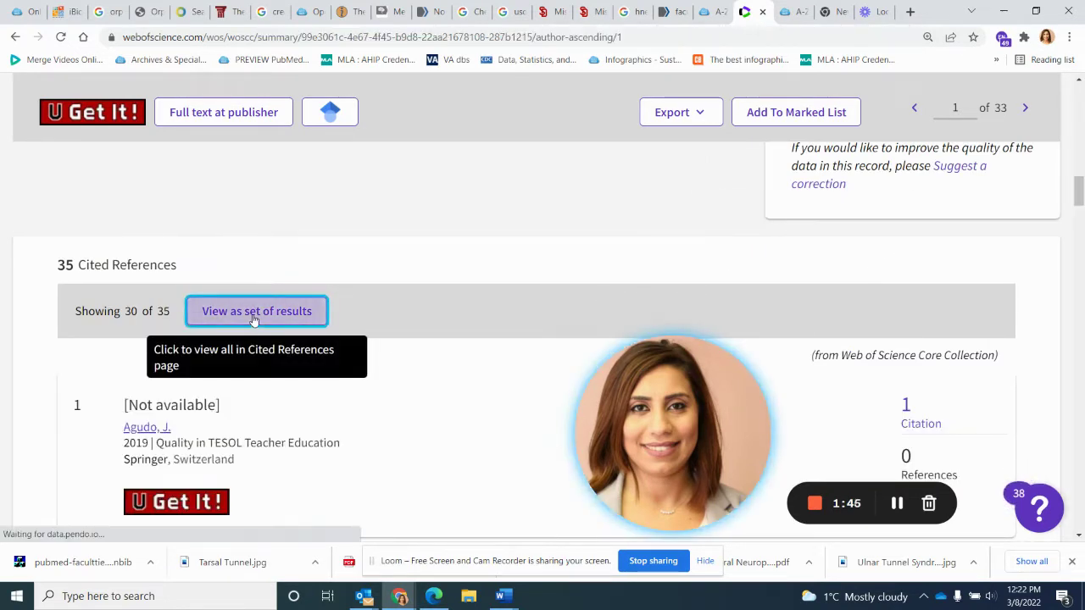
Select the reference "Emotions as agency: Feeling rules, emotion labor, and English language teachers' decision-making" in the cited references
{"action": "scroll", "coordinate": [347, 381], "scroll_direction": "down", "scroll_amount": 3}
{"action": "scroll", "coordinate": [347, 378], "scroll_direction": "down", "scroll_amount": 1}
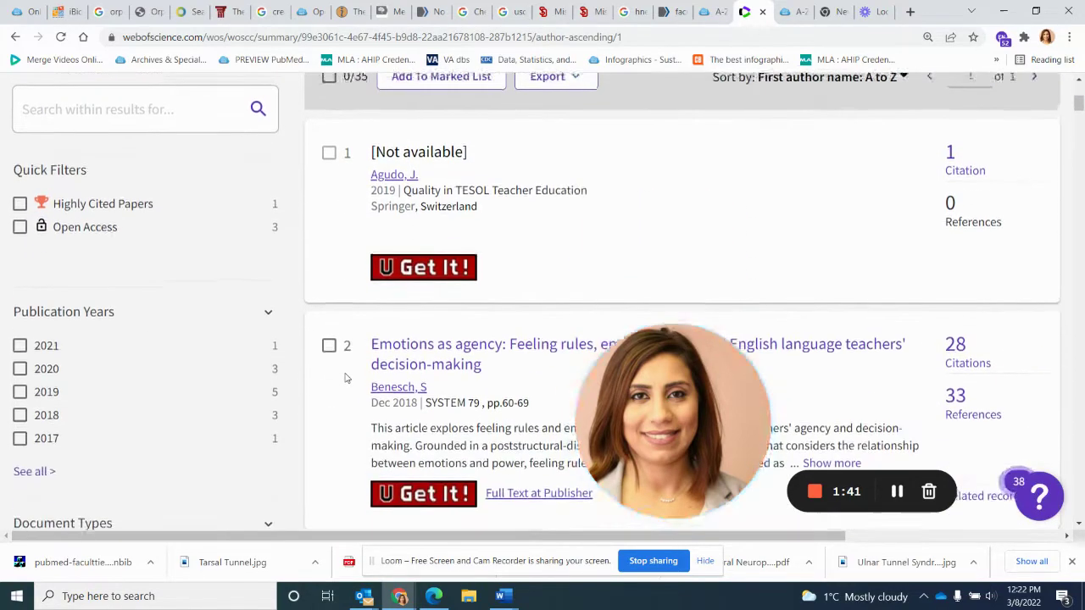
{"action": "scroll", "coordinate": [345, 377], "scroll_direction": "up", "scroll_amount": 1}
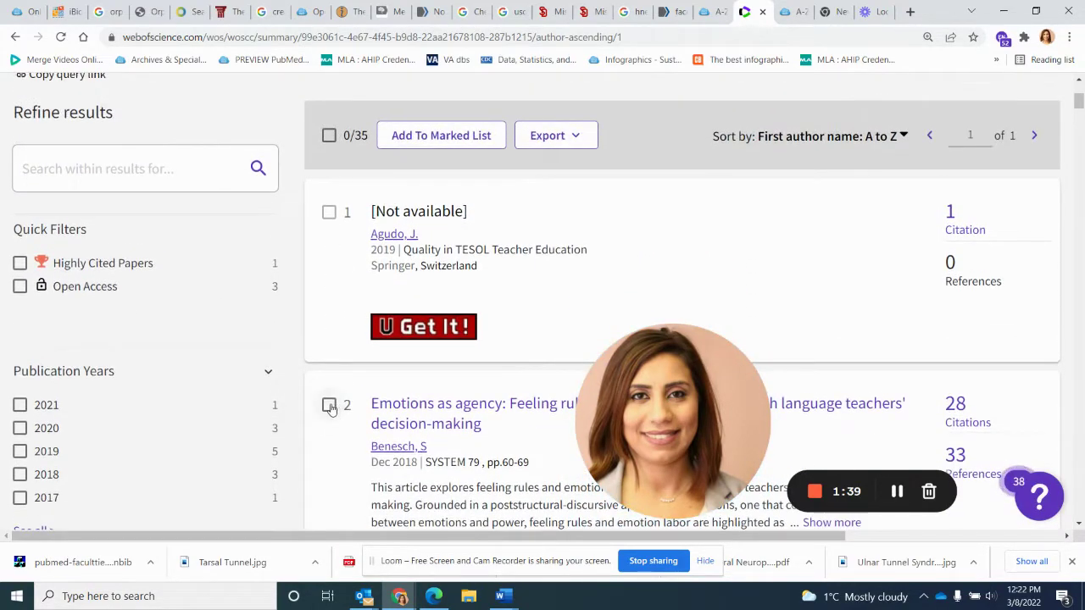
{"action": "left_click", "coordinate": [329, 405]}
{"action": "scroll", "coordinate": [331, 447], "scroll_direction": "down", "scroll_amount": 3}
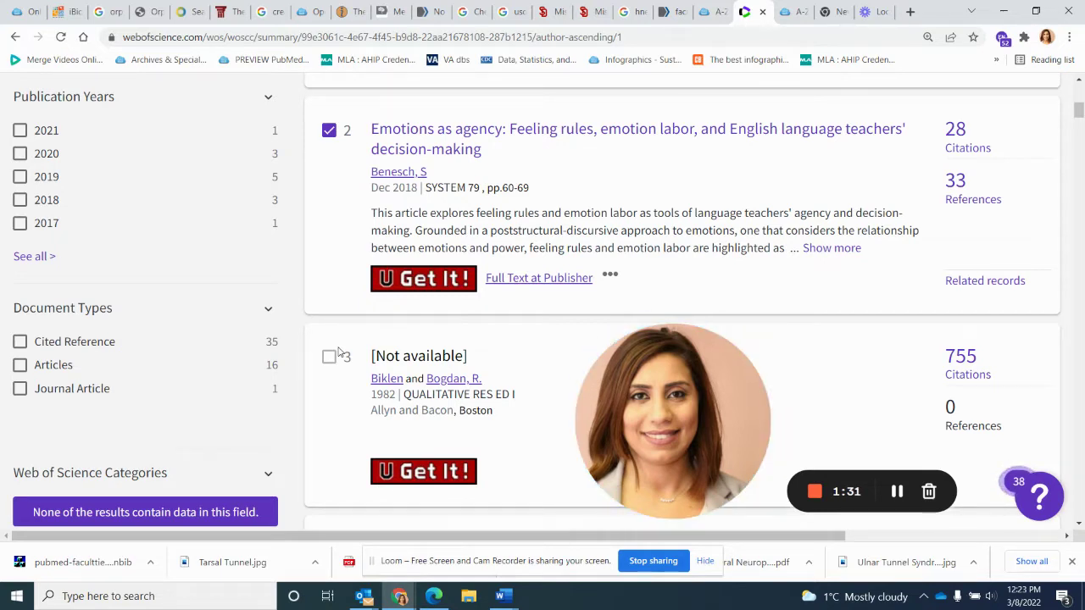
{"action": "mouse_move", "coordinate": [624, 504]}
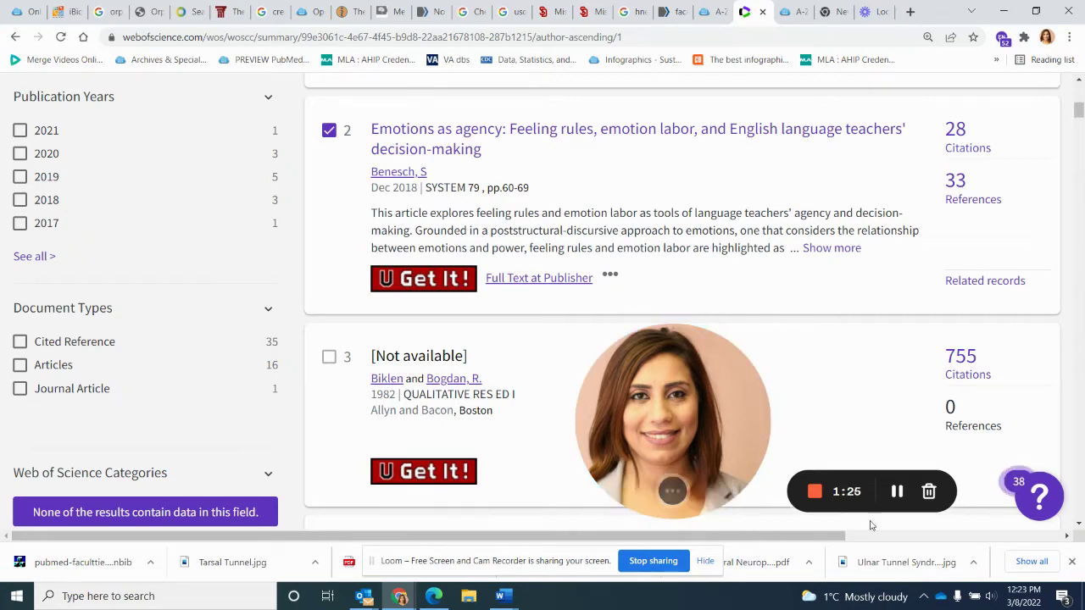
{"action": "scroll", "coordinate": [883, 275], "scroll_direction": "up", "scroll_amount": 3}
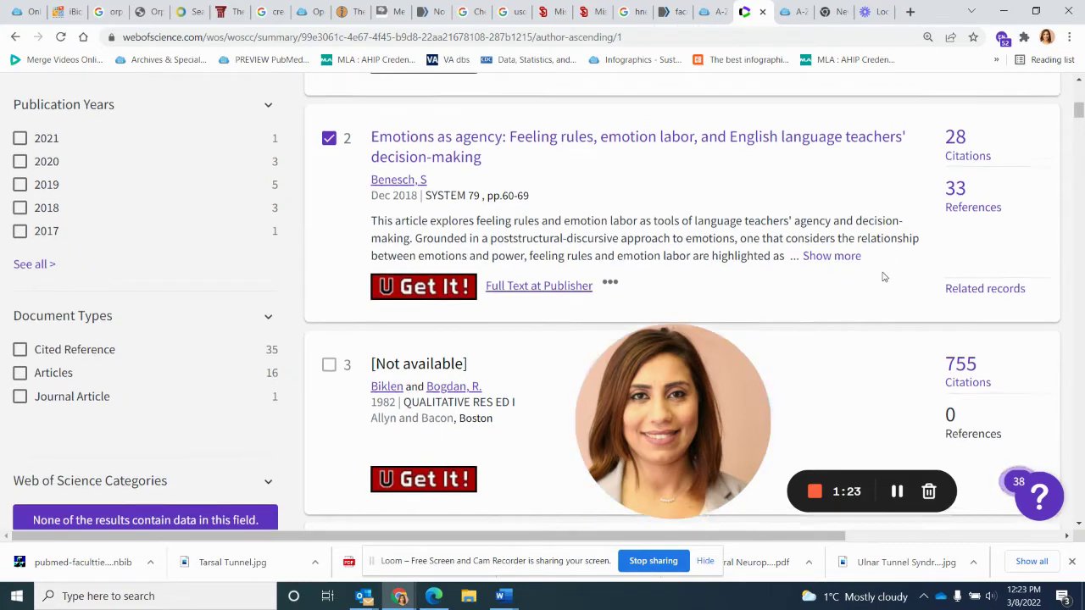
{"action": "scroll", "coordinate": [883, 277], "scroll_direction": "up", "scroll_amount": 4}
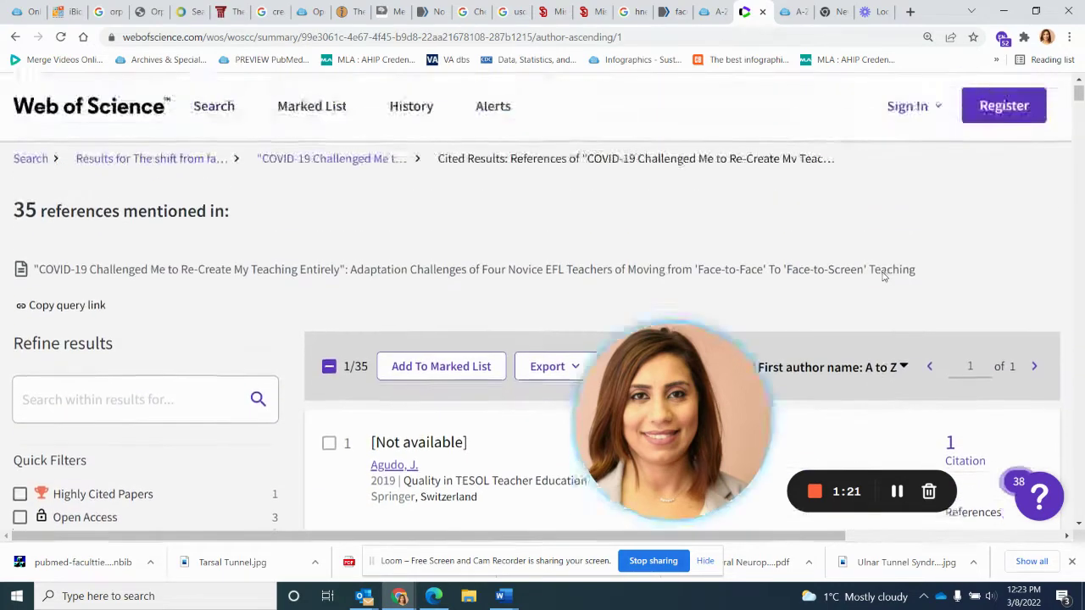